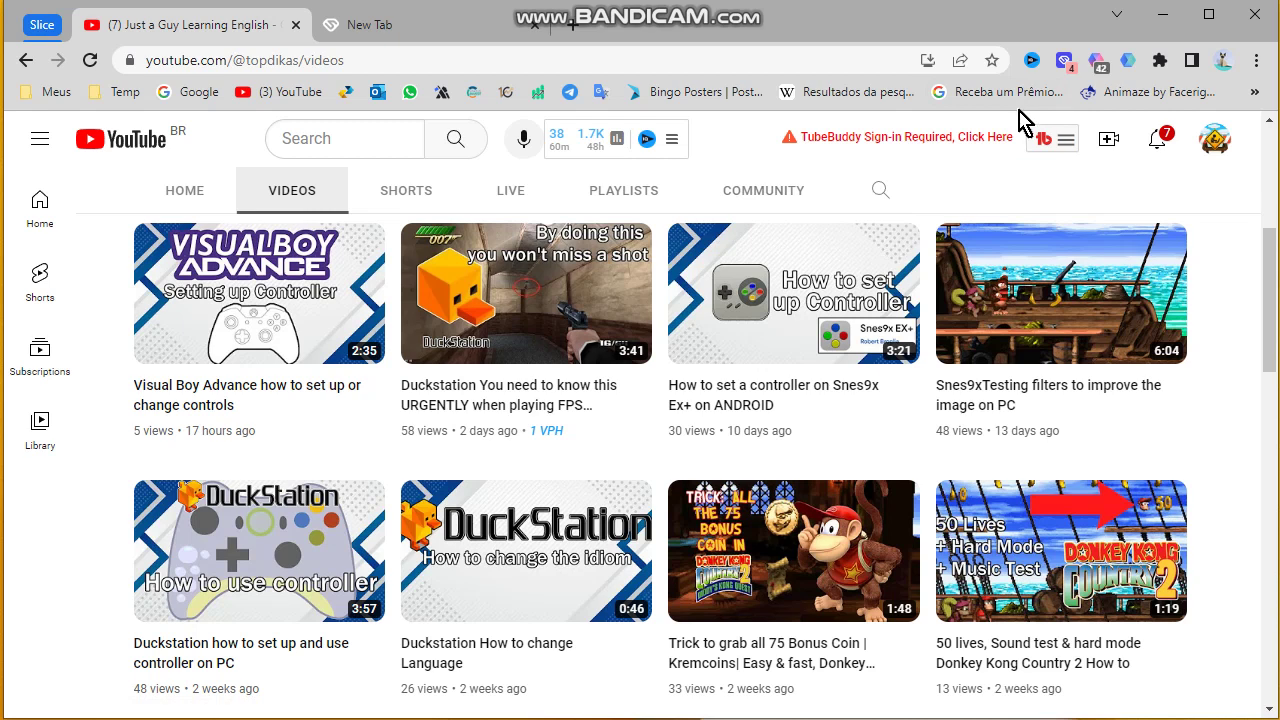
left_click(1163, 16)
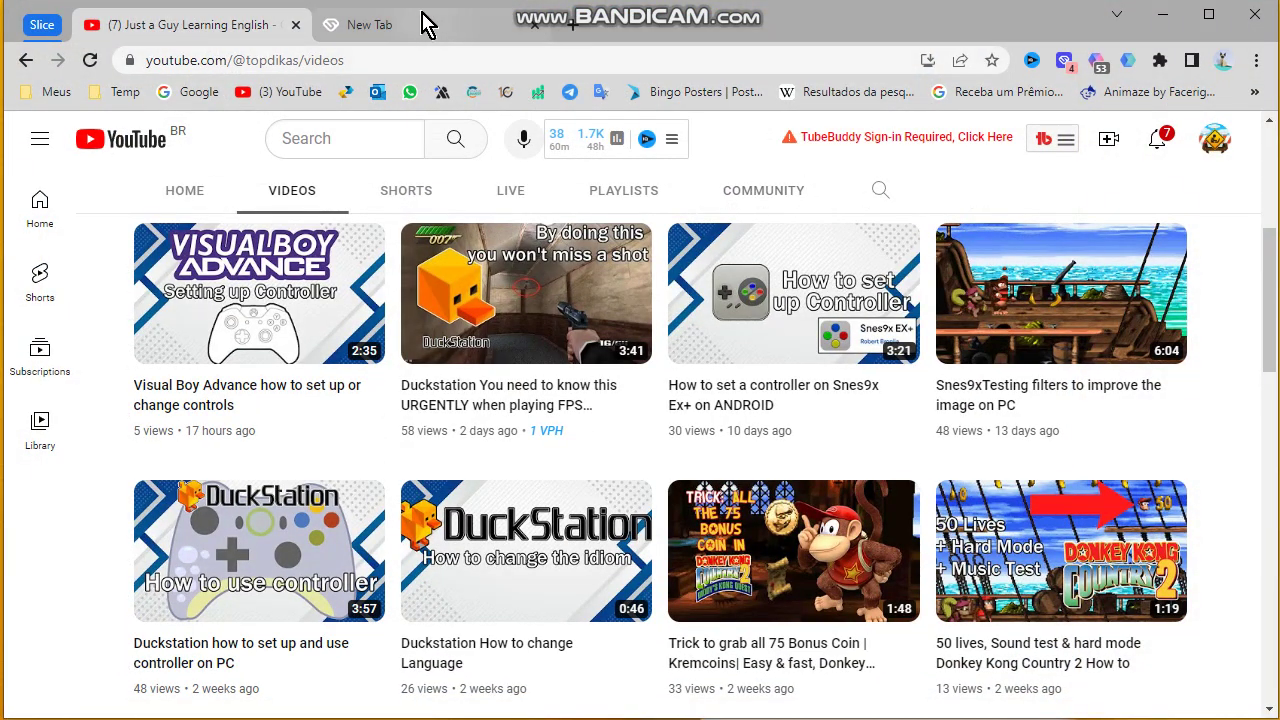
Load google.com in the browser's New Tab page
left_click(425, 24)
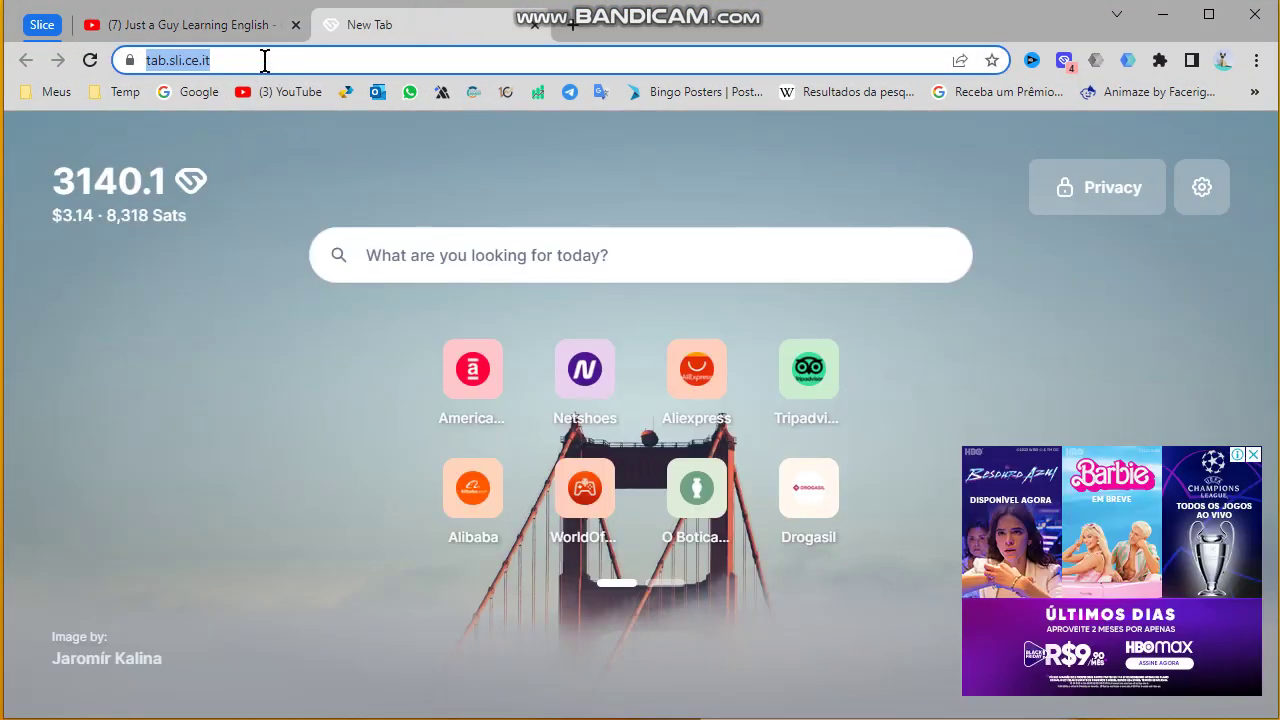
type("go")
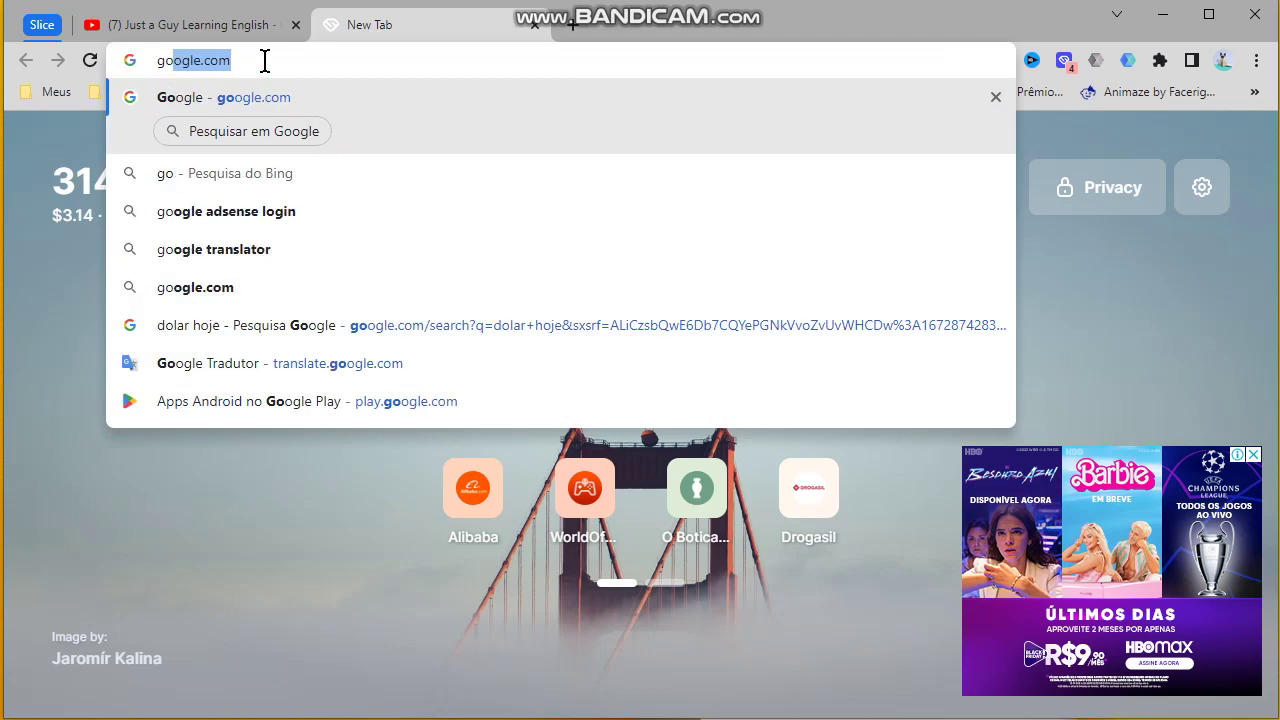
key("Delete")
key("Return")
left_click(239, 59)
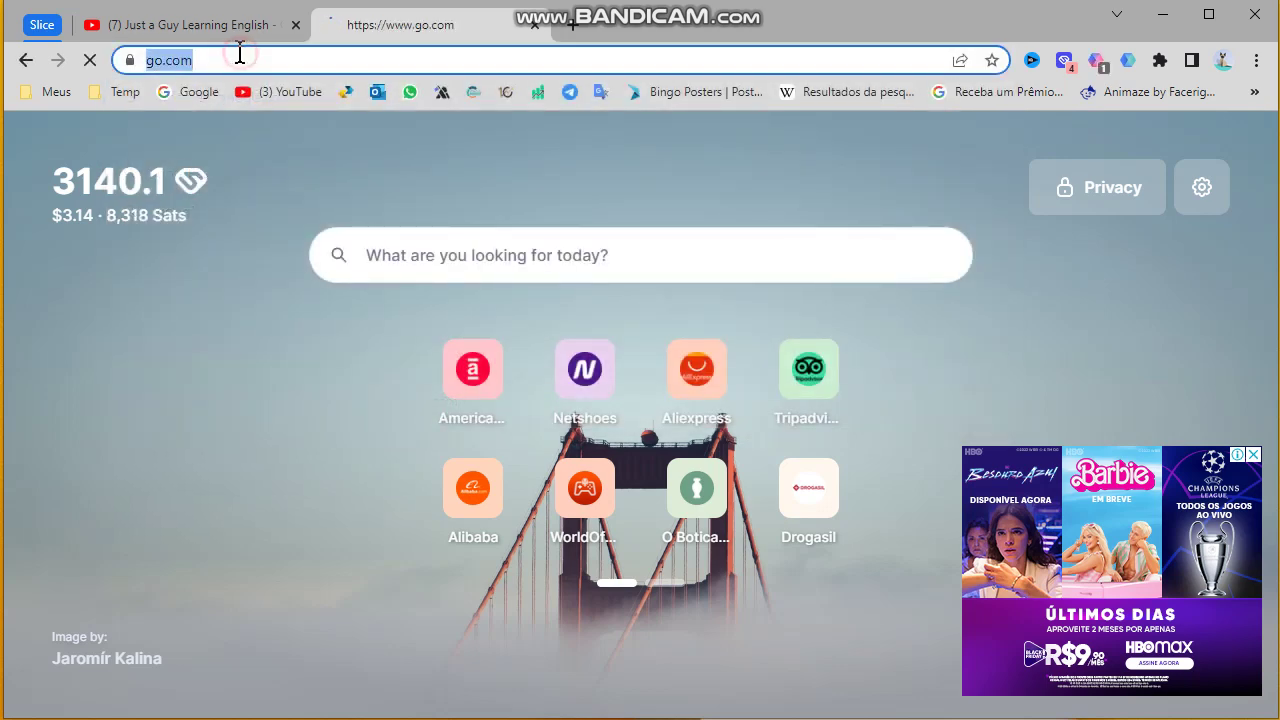
type("goo")
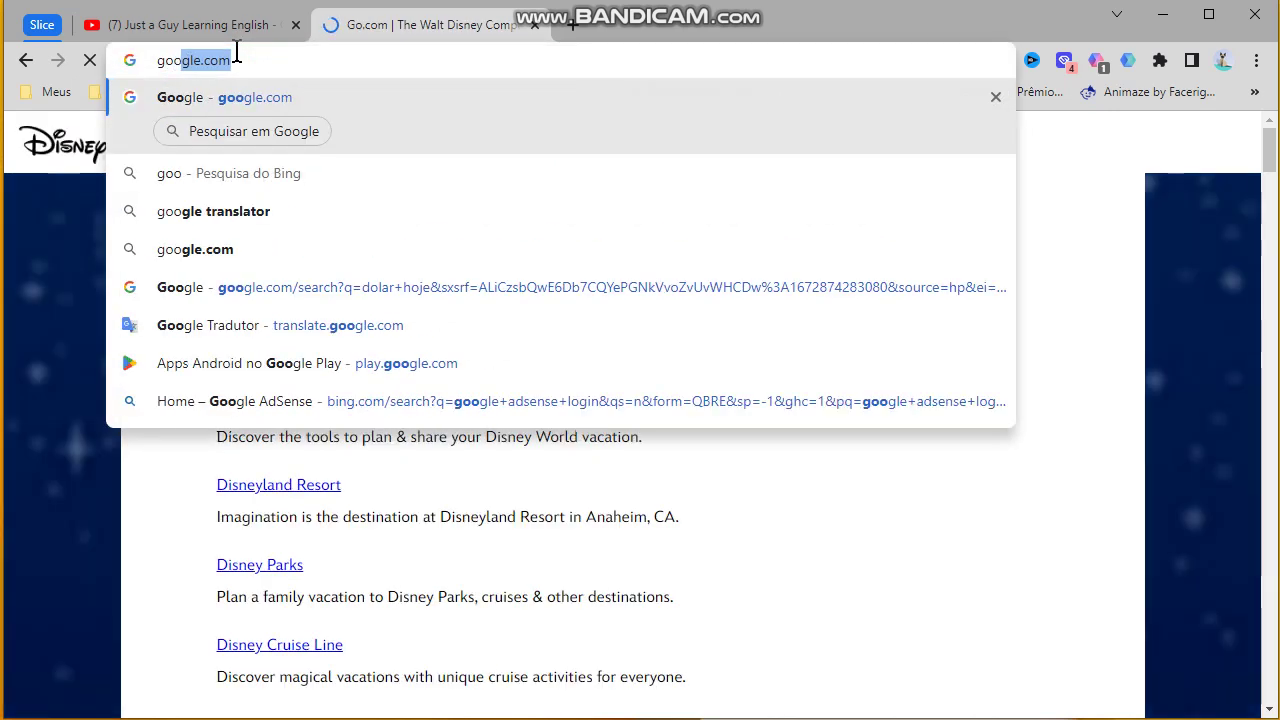
type("gle")
key("Return")
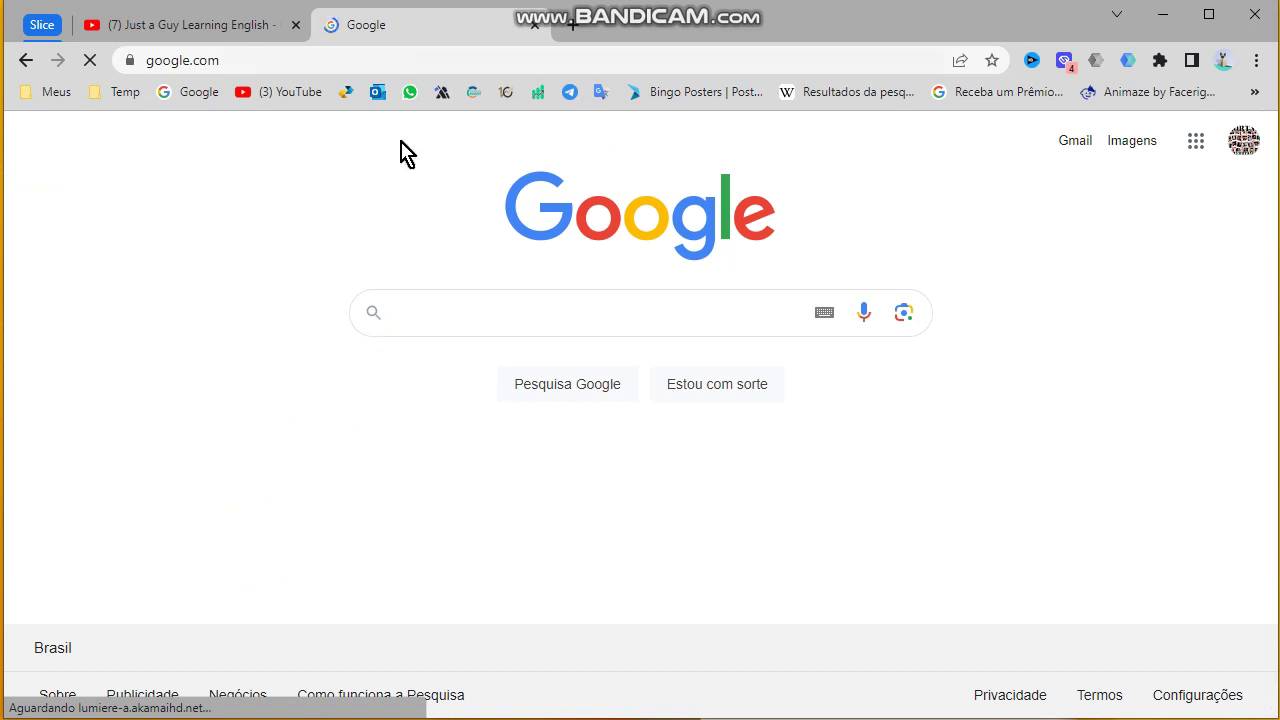
Search Google for smwcentral and open the SMW Central home page
left_click(448, 312)
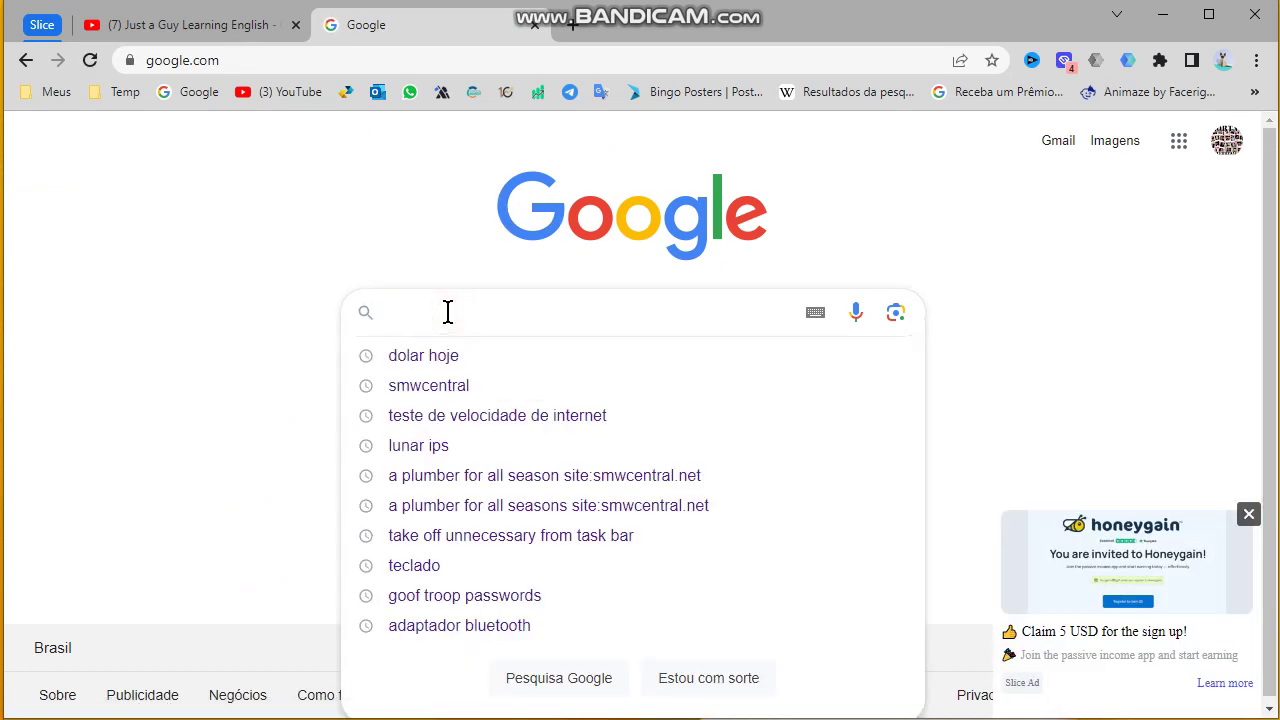
type("smw")
key("Down")
key("Return")
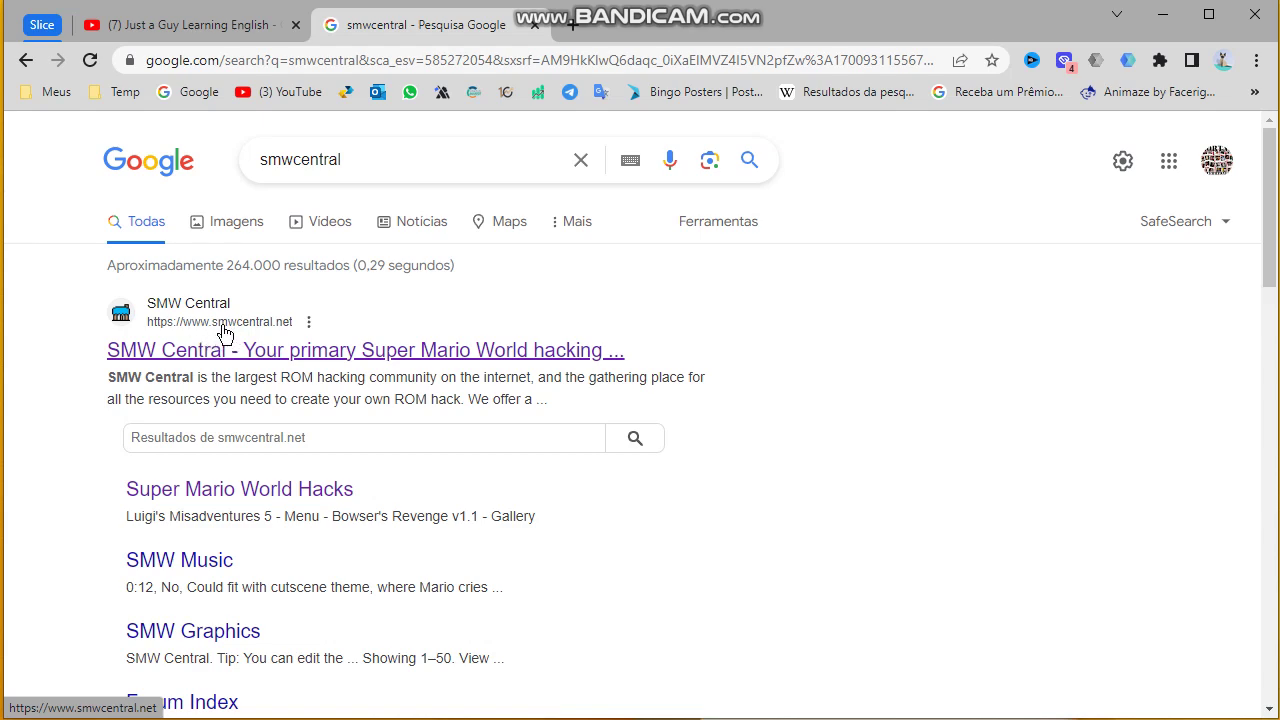
left_click(273, 350)
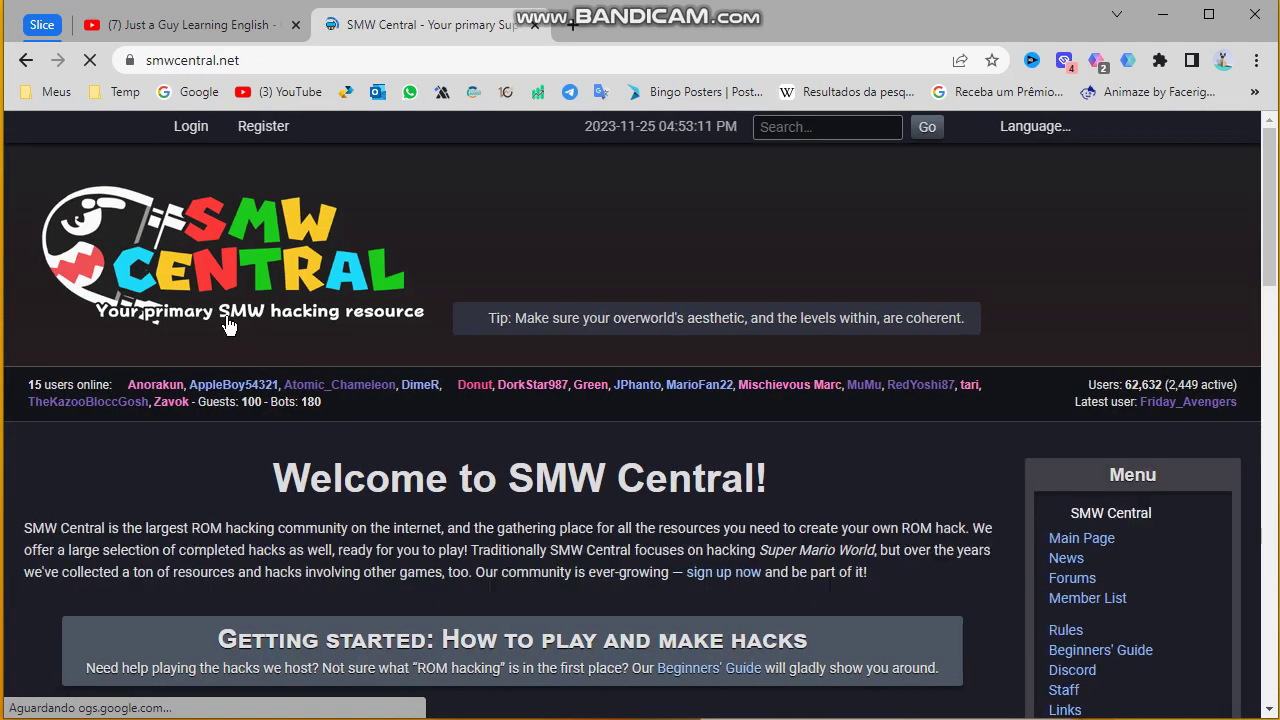
Search SMW Central for "return to dinossaur land" and open the Super Mario World: Return To Dinosaur Land result
scroll(505, 375, "down", 3)
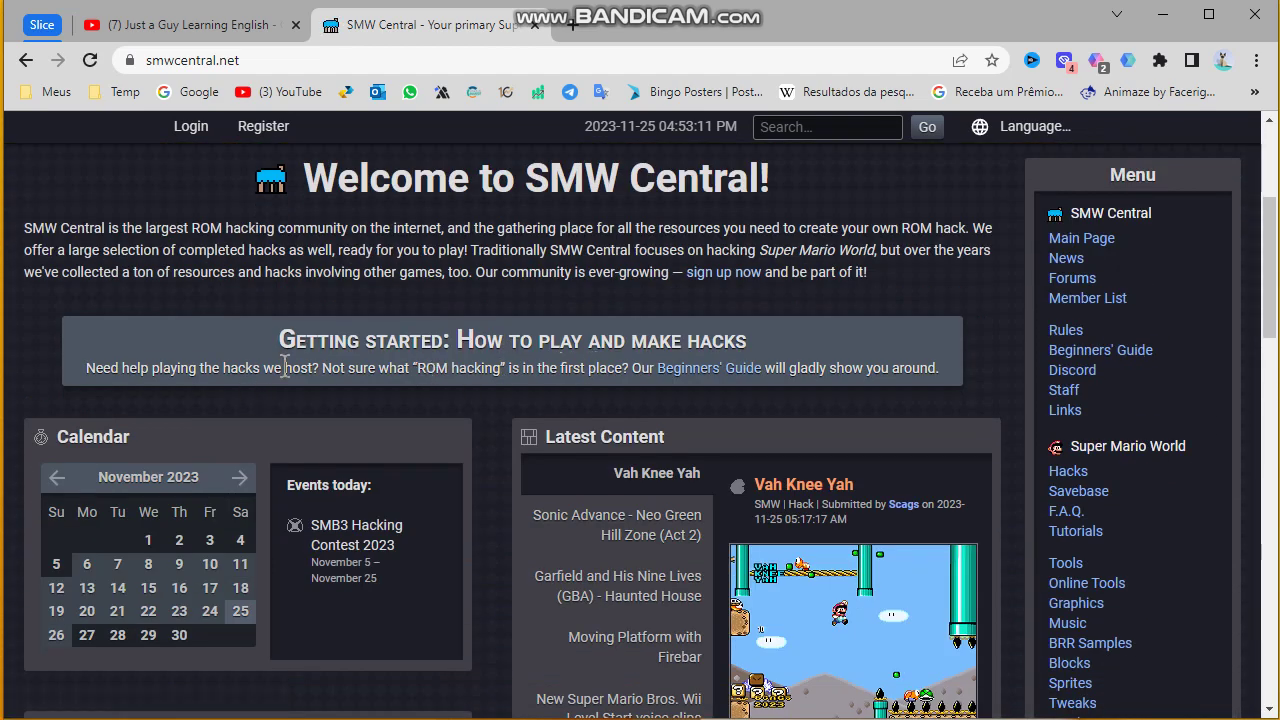
scroll(357, 378, "down", 1)
scroll(608, 392, "up", 4)
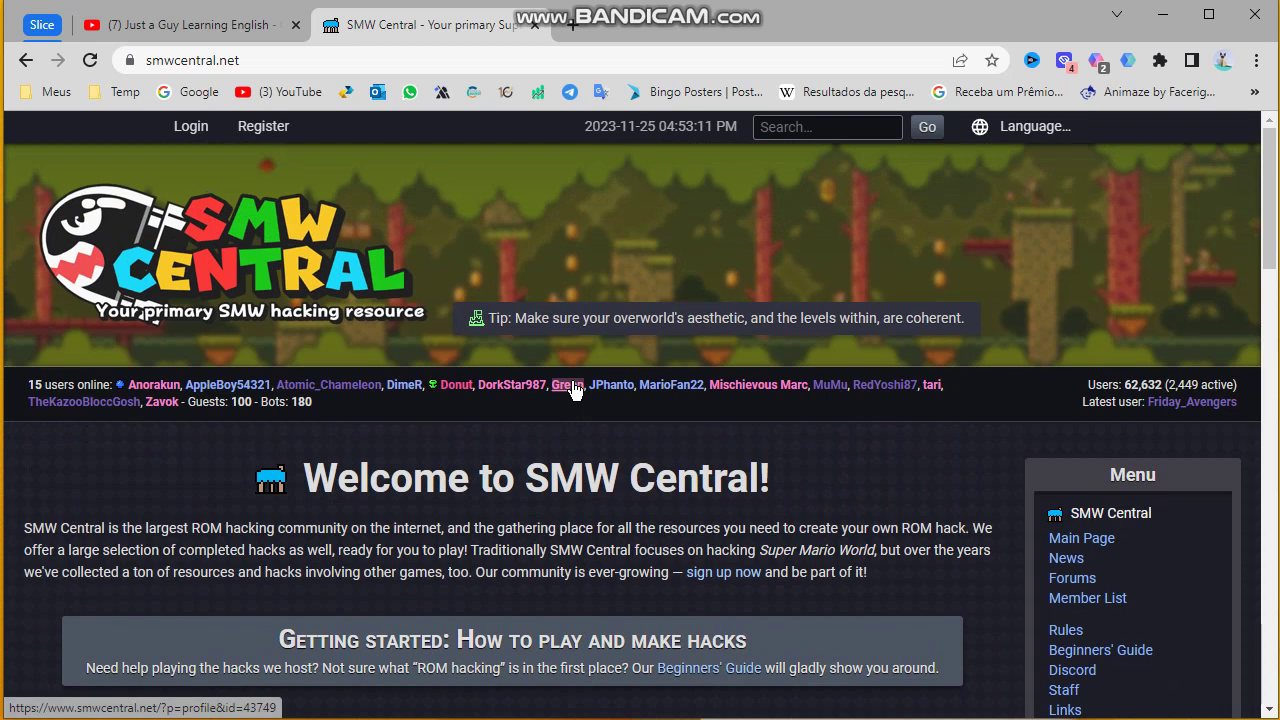
left_click(810, 126)
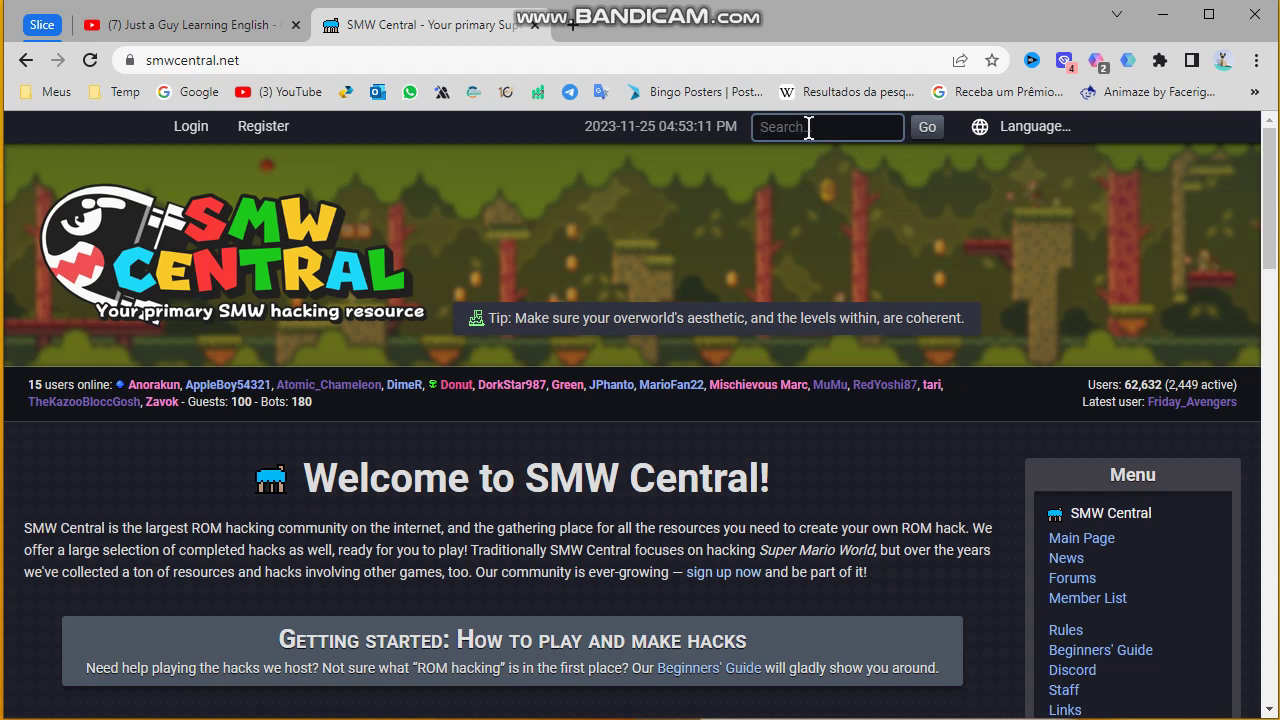
type("return to dinossaur land")
key("Return")
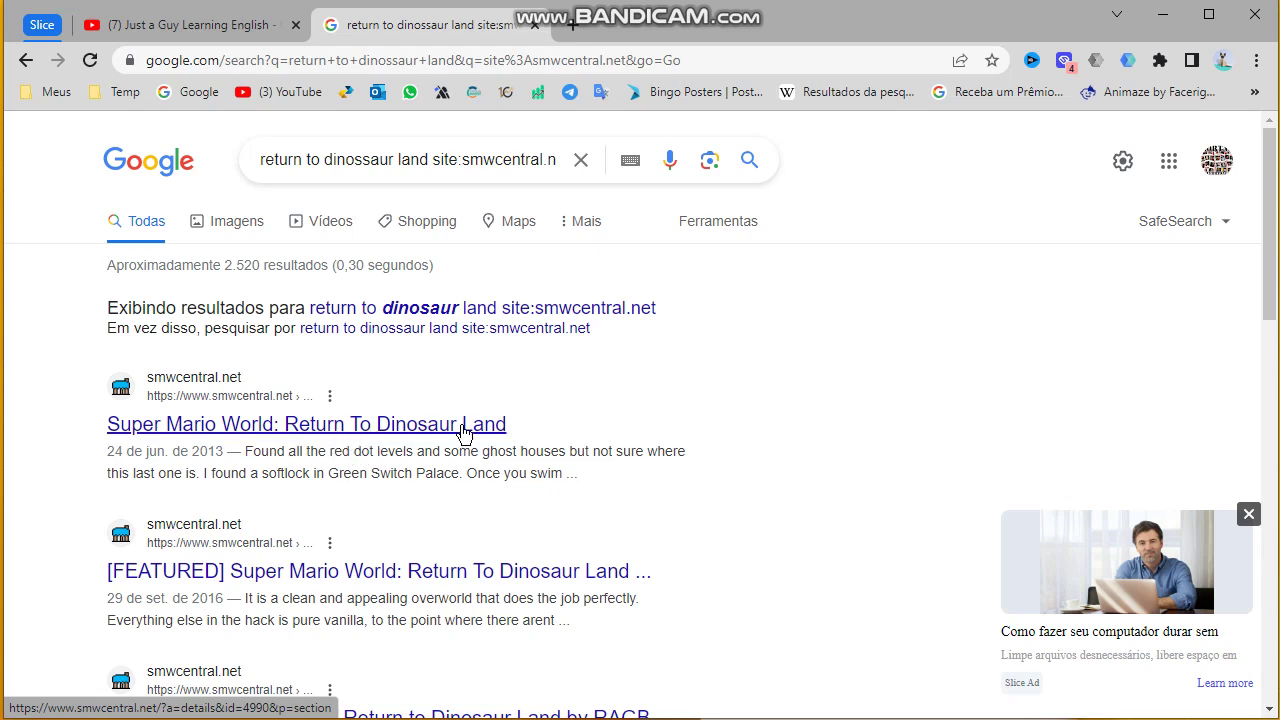
left_click(286, 430)
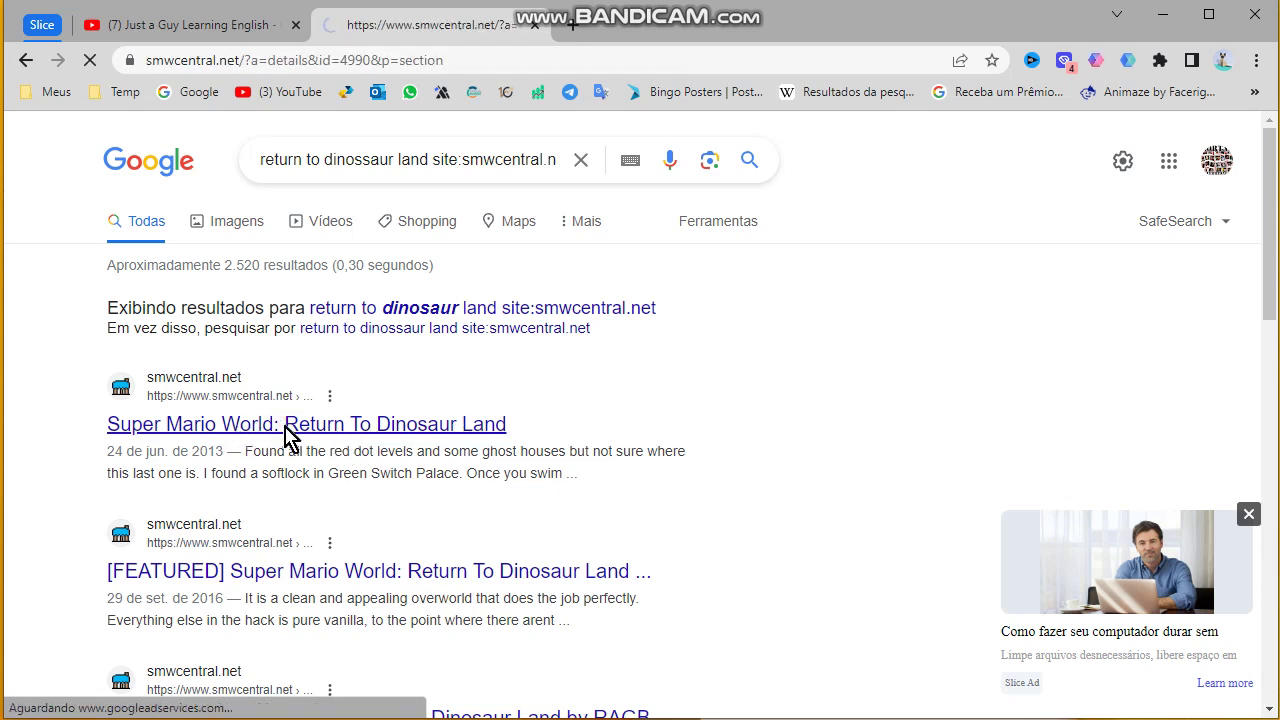
Review the hack's submission details, then open the Super Mario World Hacks archive in a separate tab and look through its list
scroll(478, 410, "down", 4)
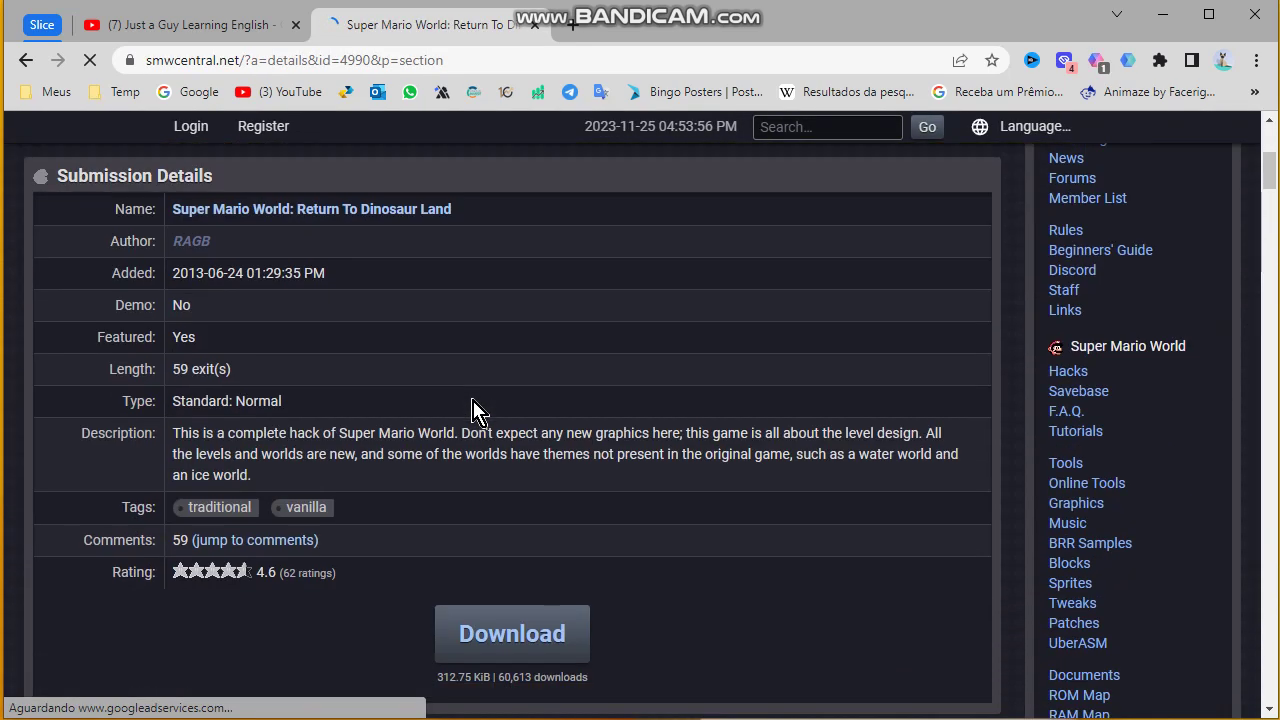
scroll(525, 415, "down", 4)
scroll(525, 415, "up", 2)
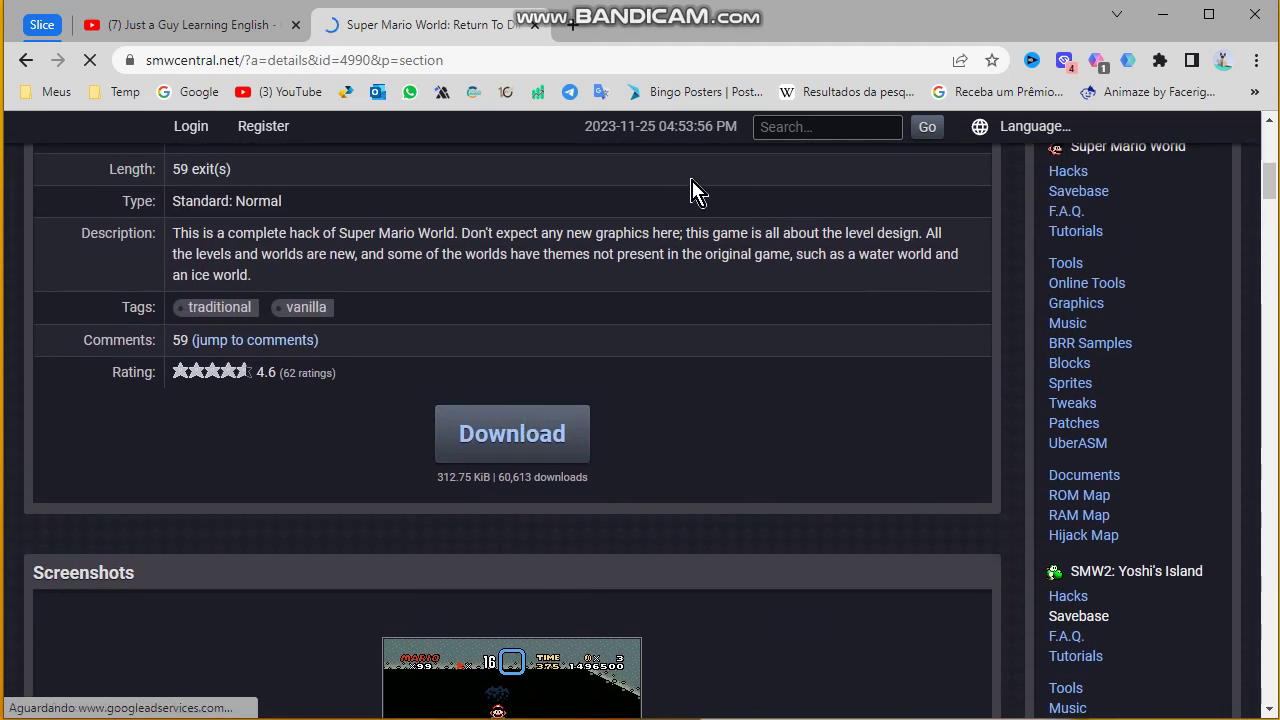
scroll(900, 325, "up", 1)
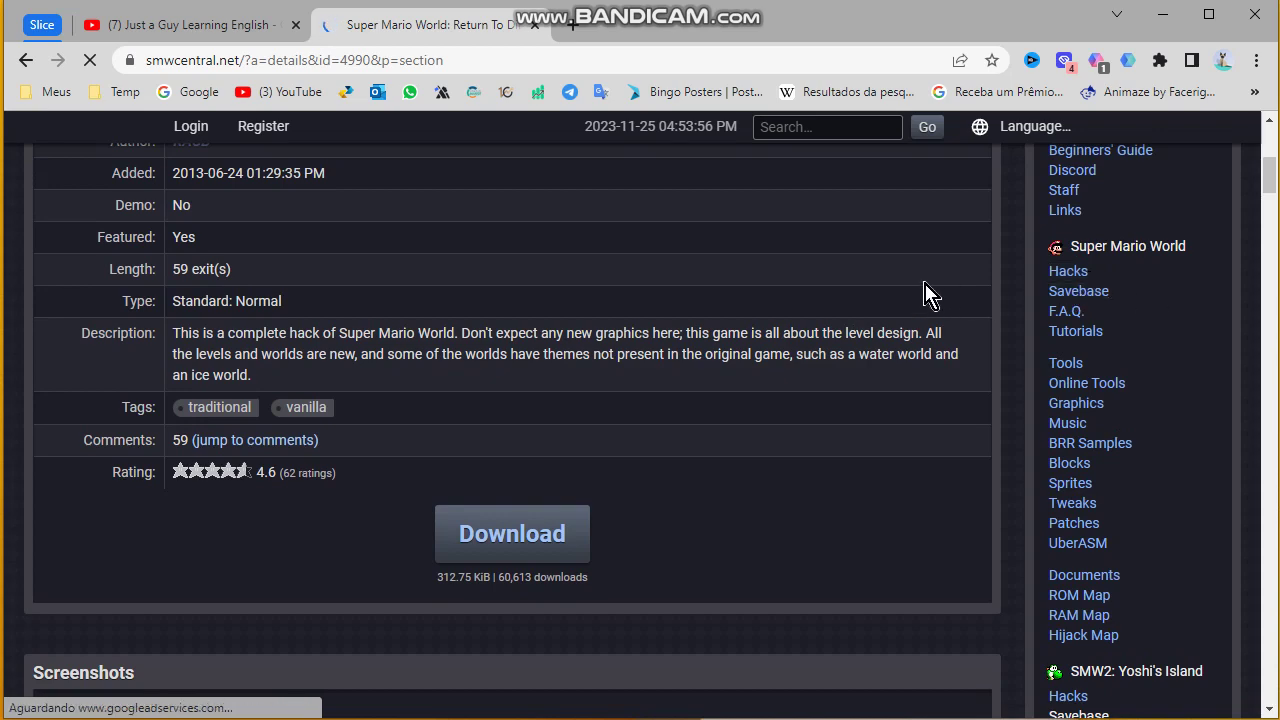
middle_click(1066, 273)
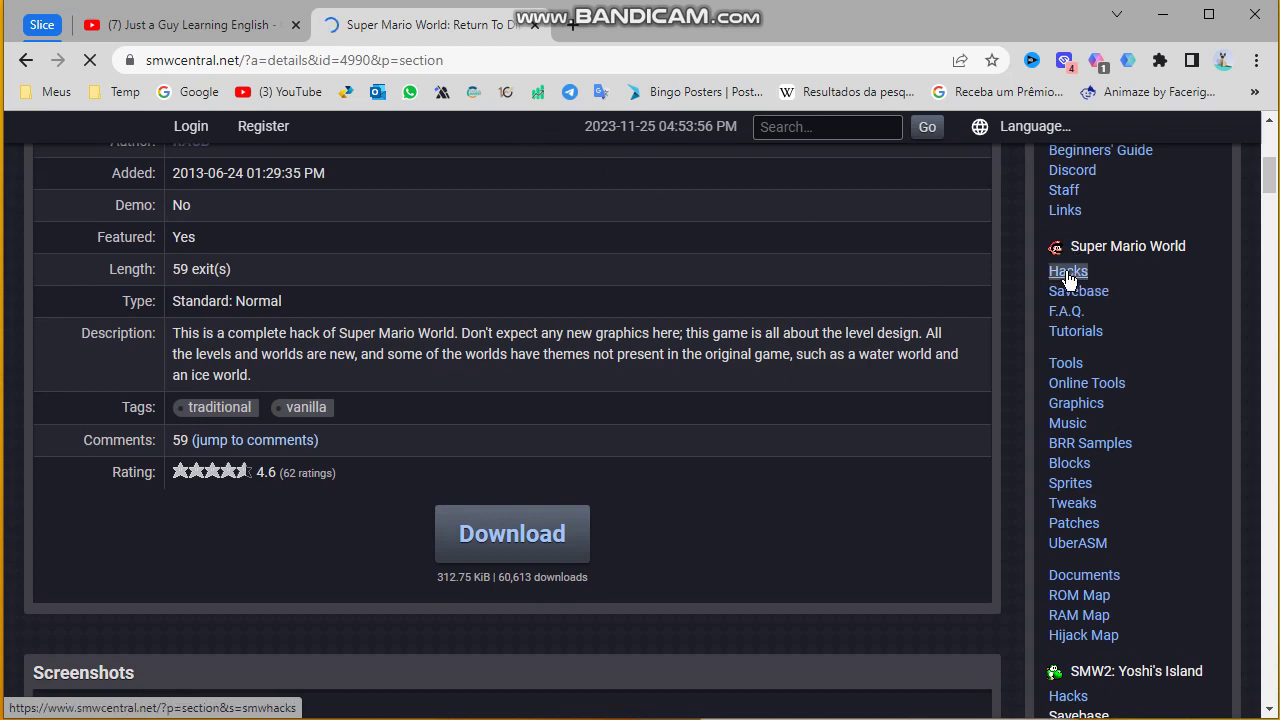
left_click(672, 33)
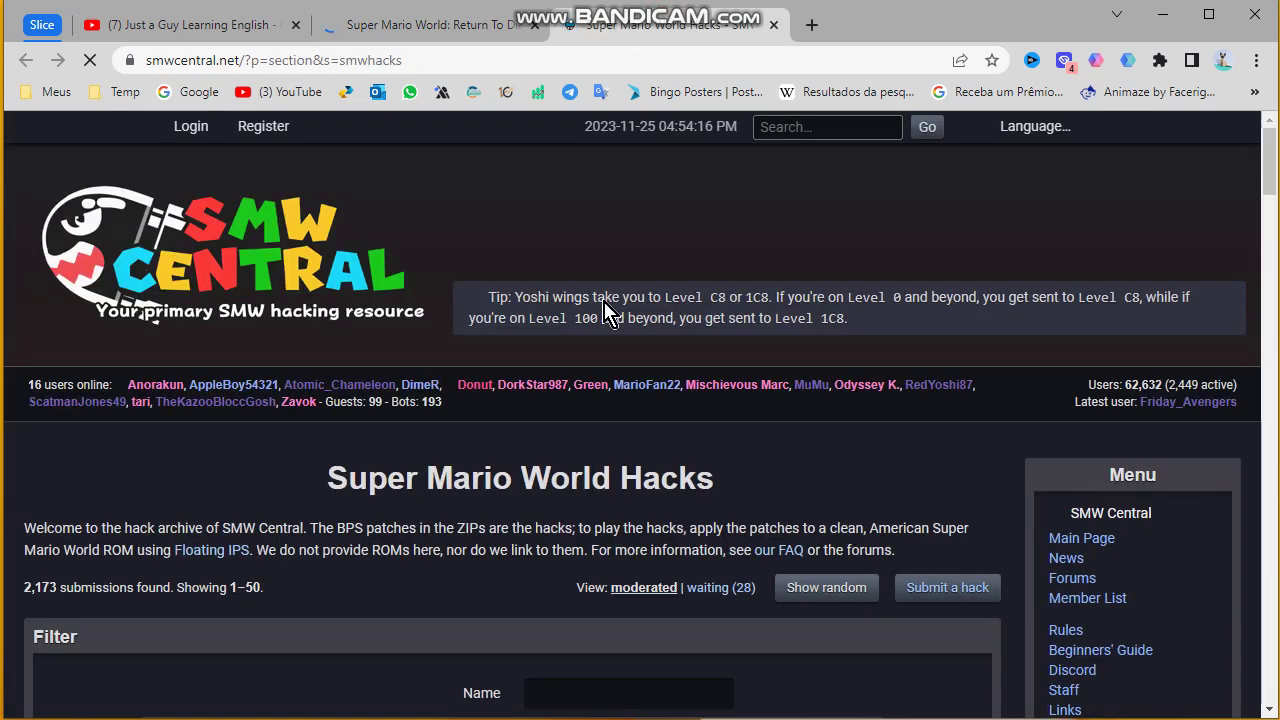
scroll(528, 300, "down", 4)
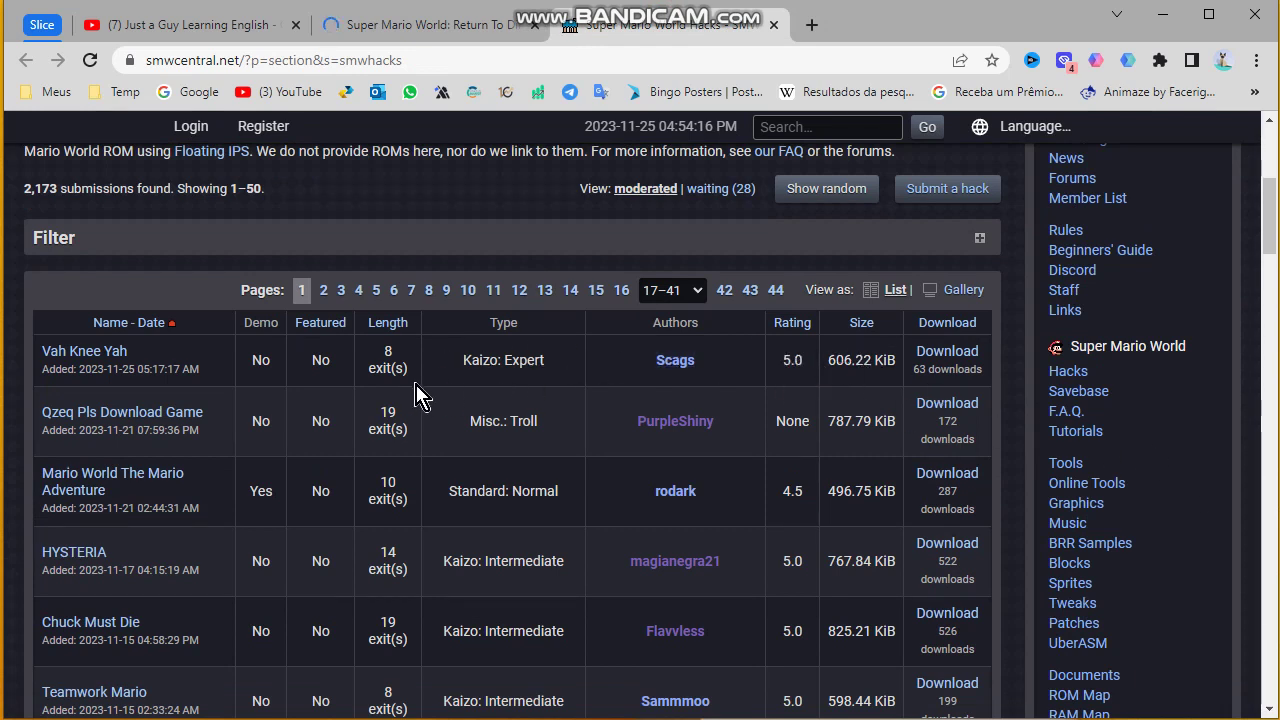
left_click(121, 412)
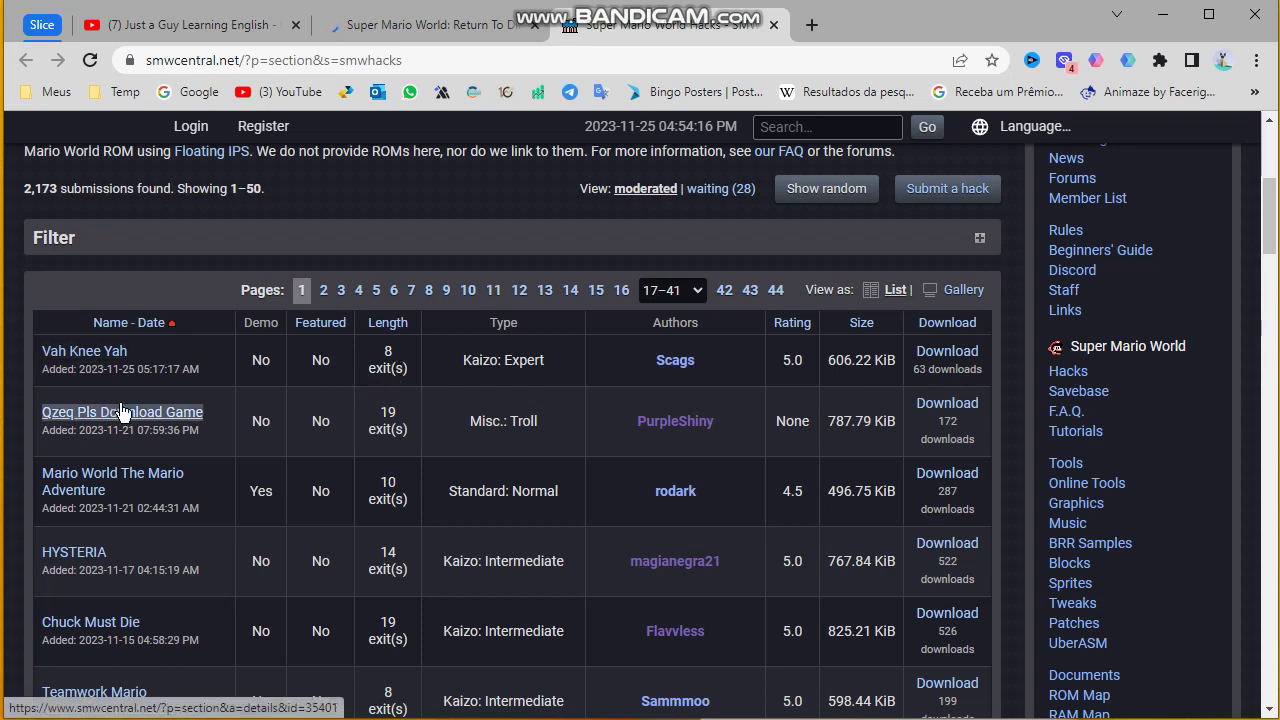
Download the Return To Dinosaur Land hack as SMW- RDL.zip into the hacks folder on the Desktop
key("ctrl+shift+Tab")
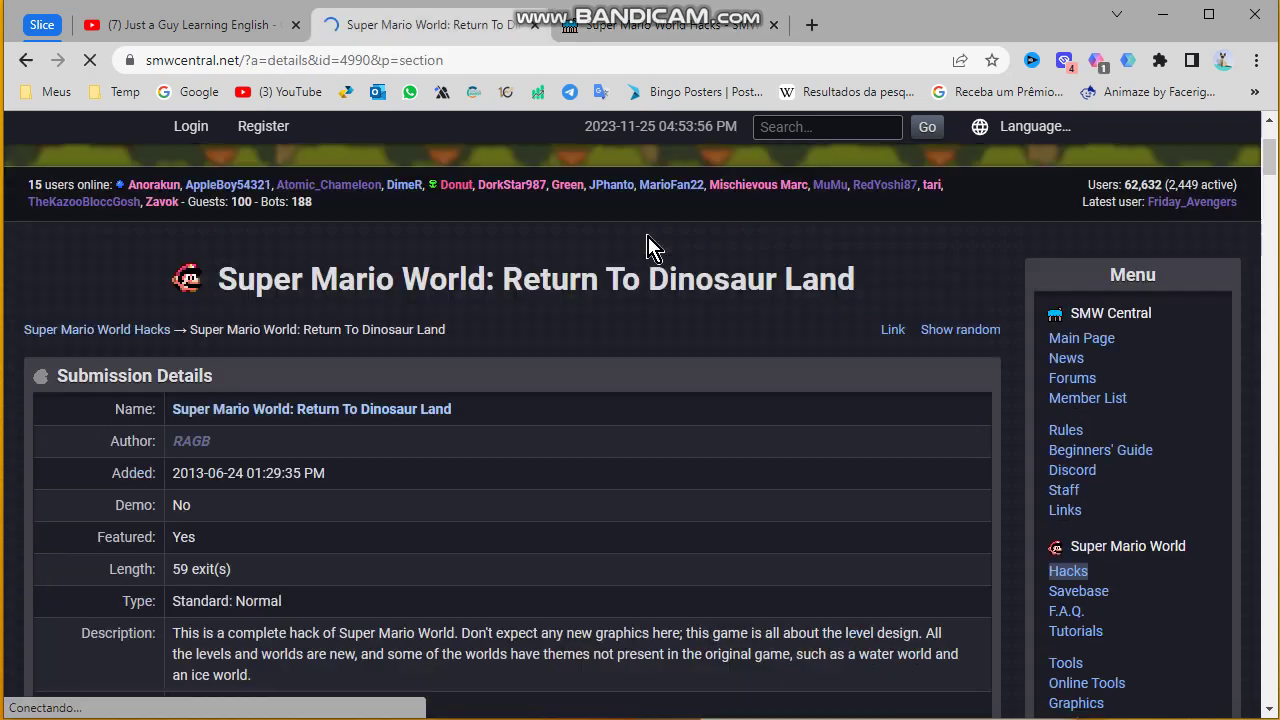
scroll(389, 386, "down", 4)
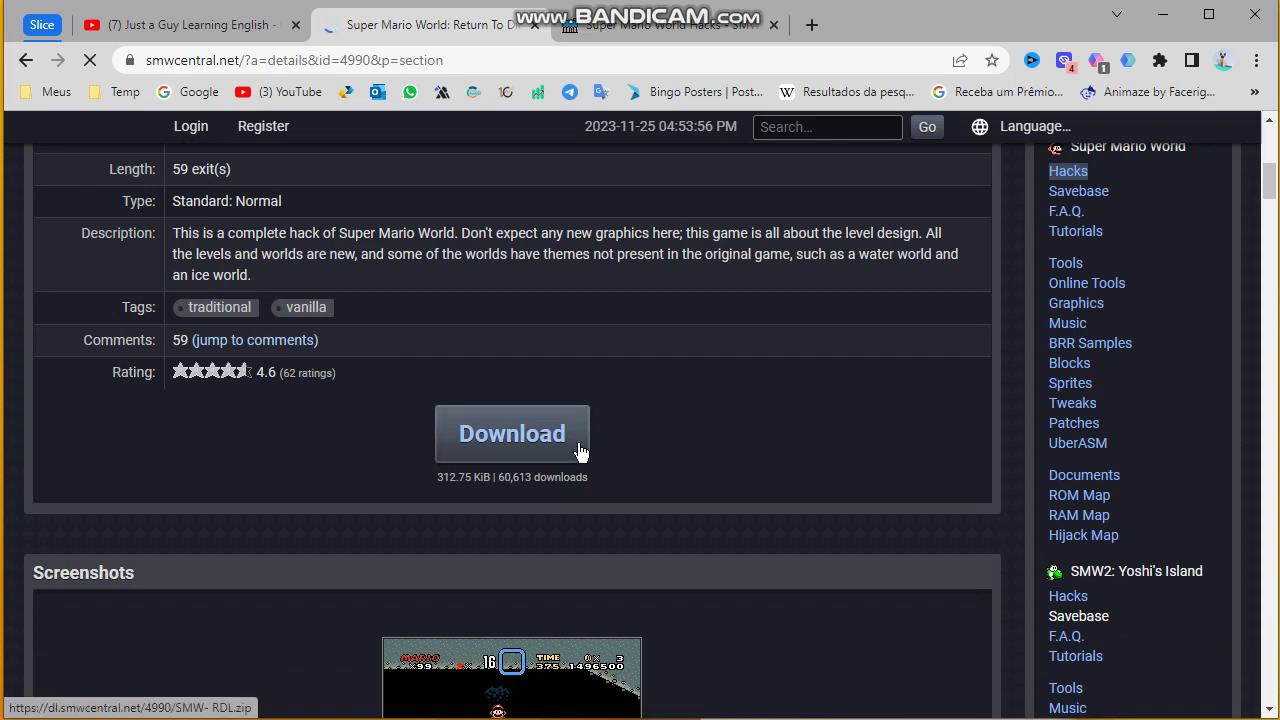
left_click(538, 444)
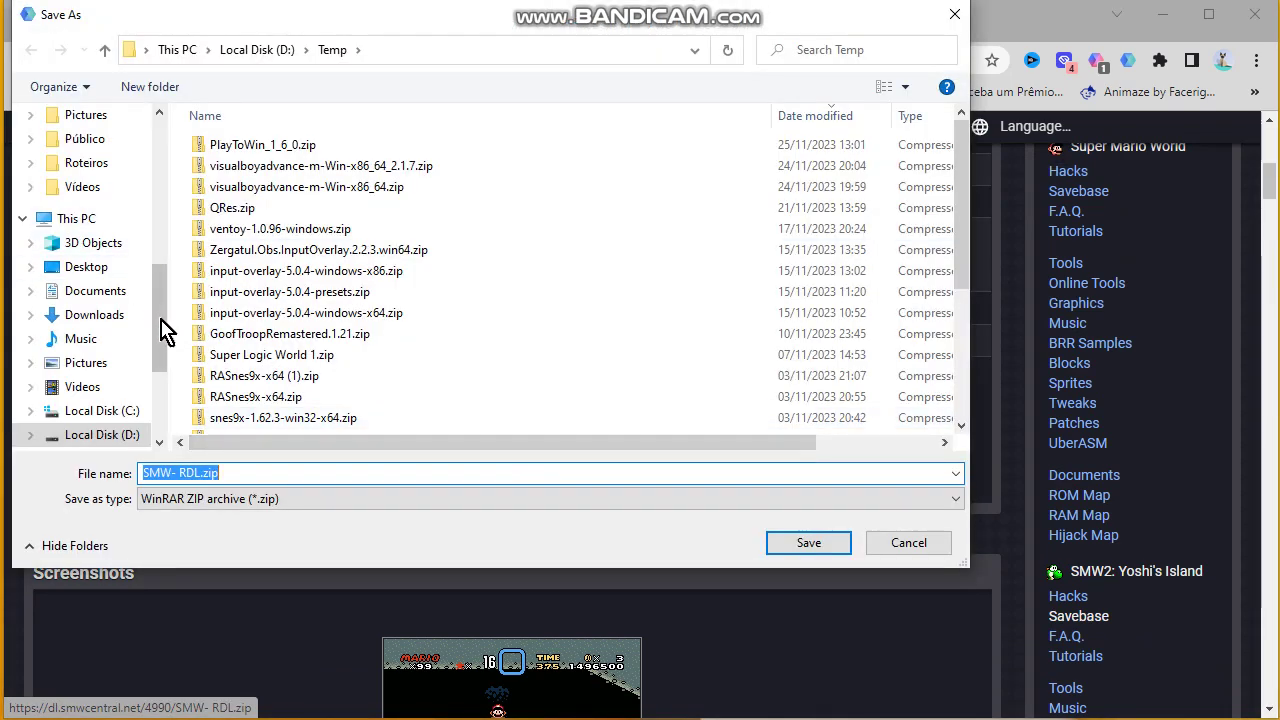
left_click_drag(162, 322, 162, 177)
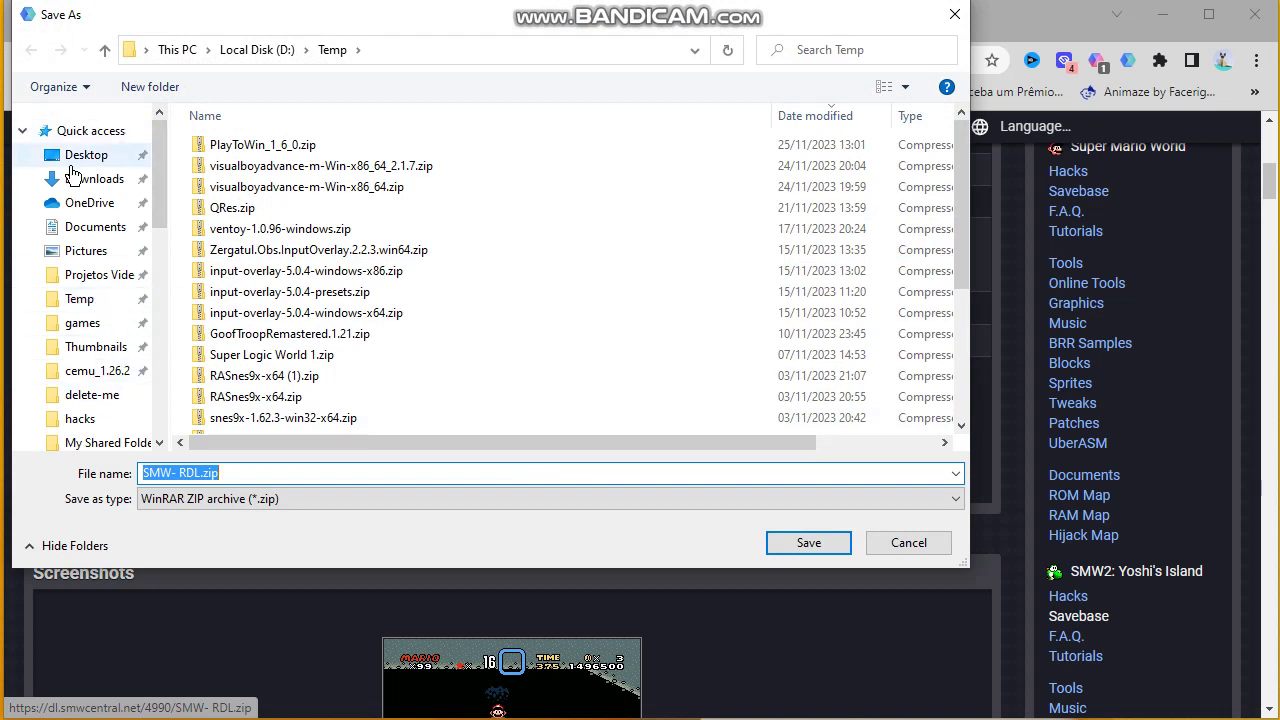
left_click(72, 155)
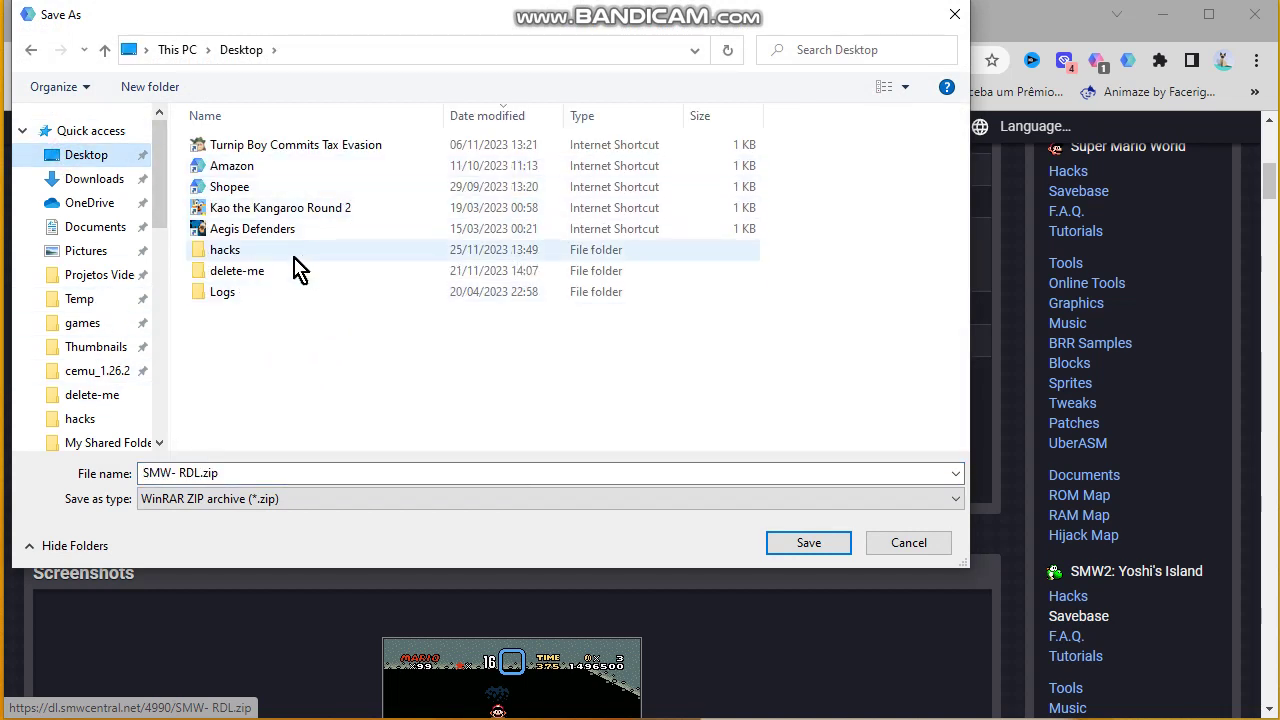
left_click(243, 252)
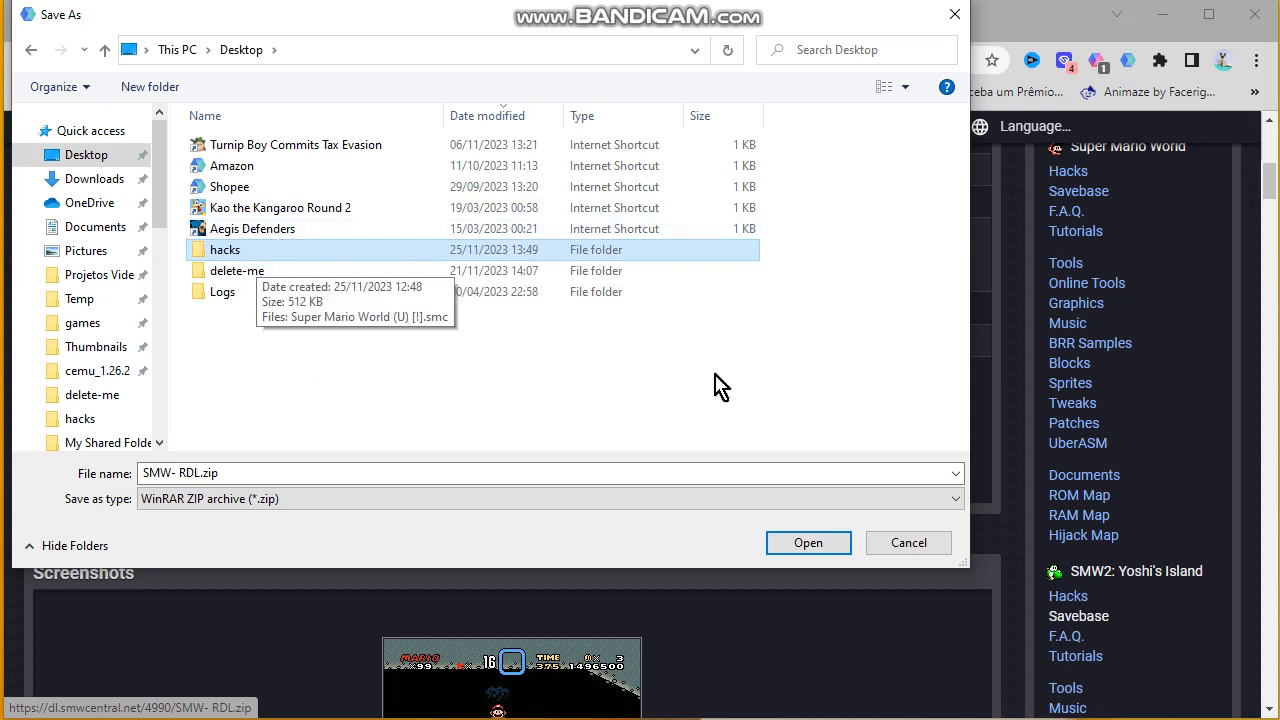
left_click(823, 548)
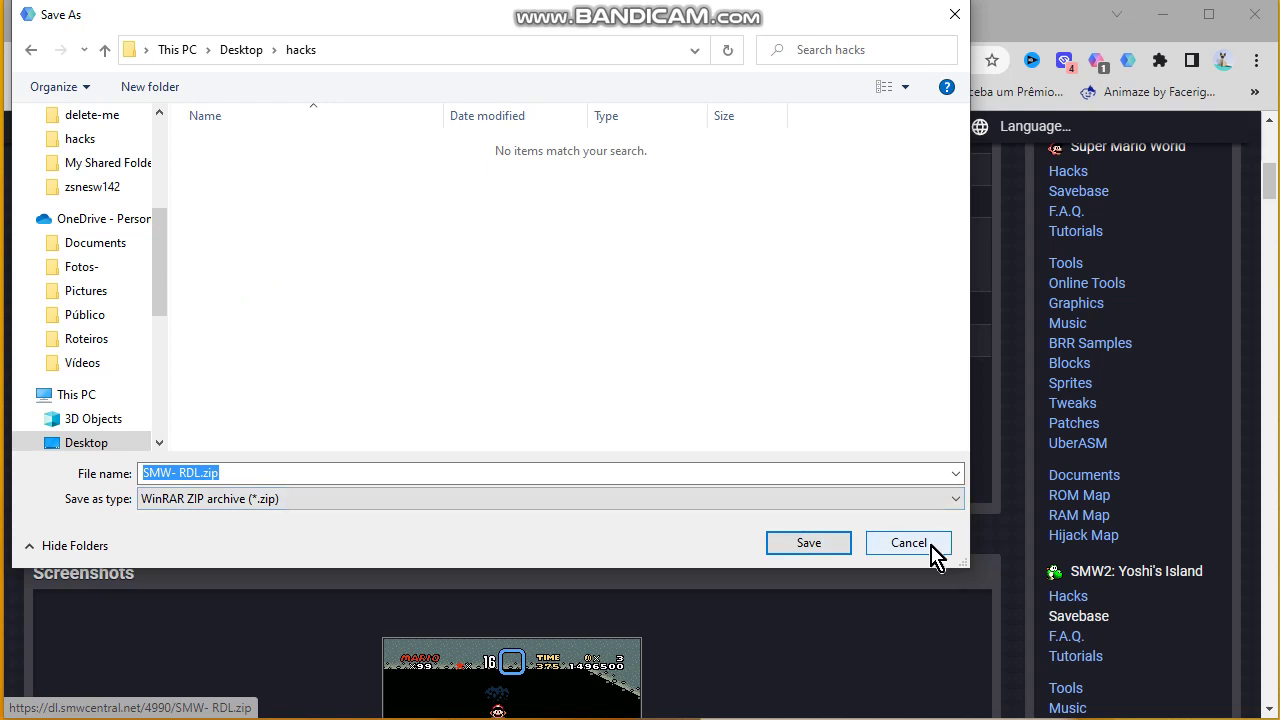
left_click(818, 545)
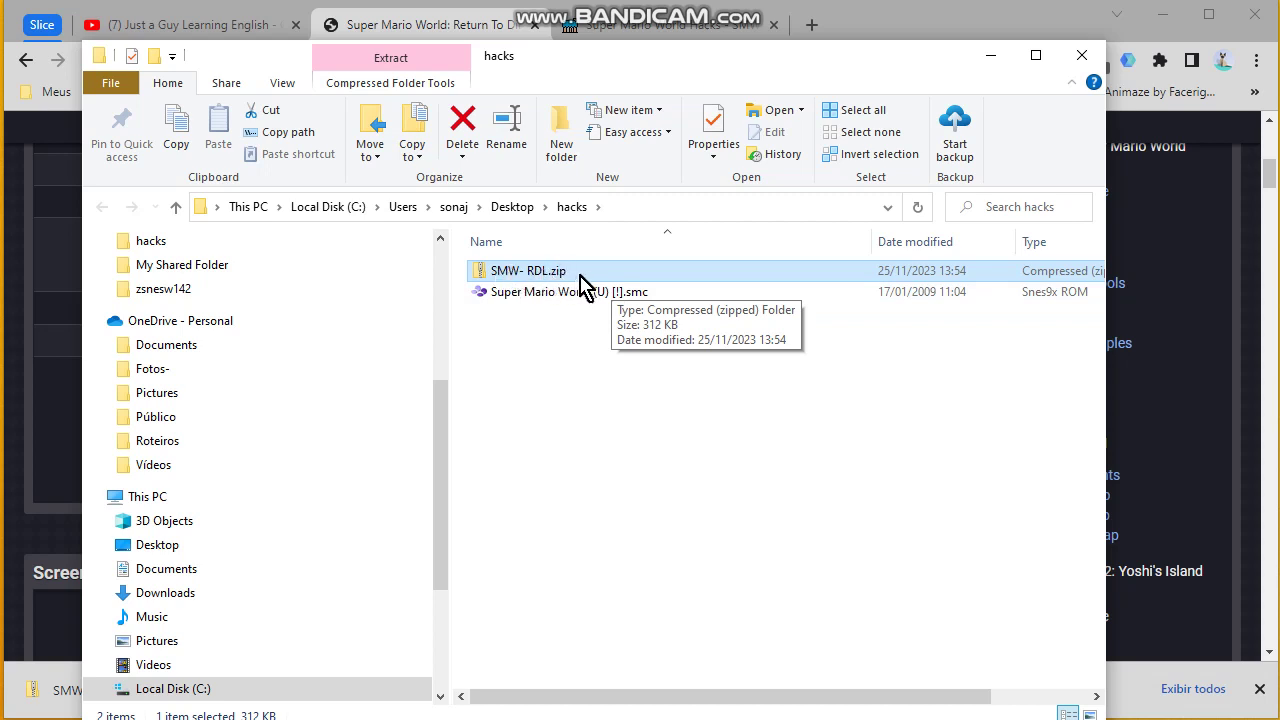
In File Explorer, open the English folder inside SMW- RDL.zip and copy Return to Dinosaur Land.bps
left_click(542, 272)
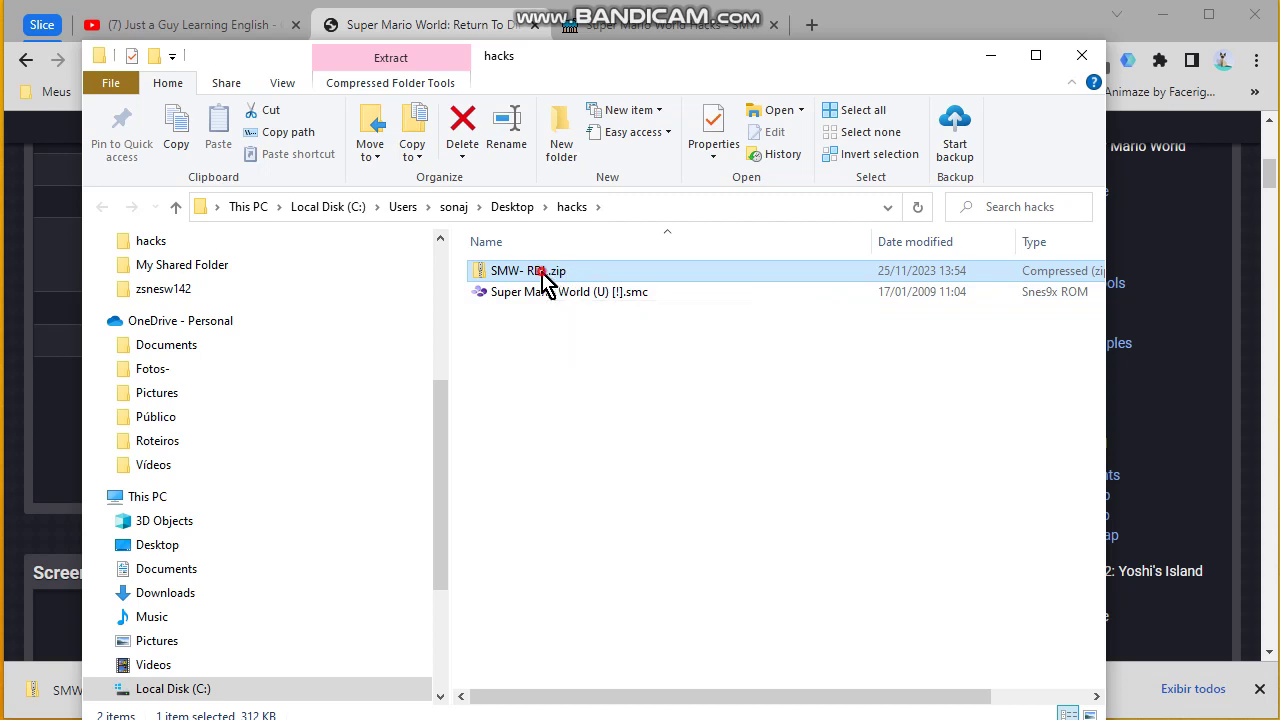
double_click(542, 274)
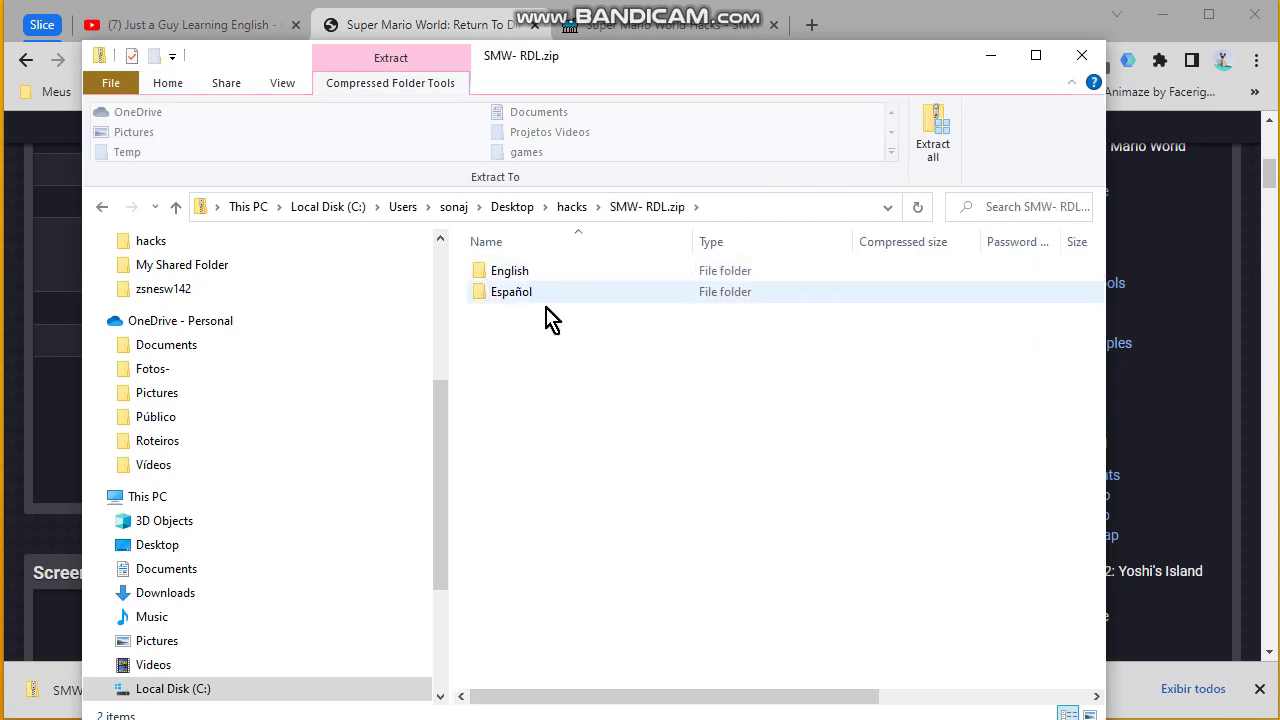
double_click(559, 275)
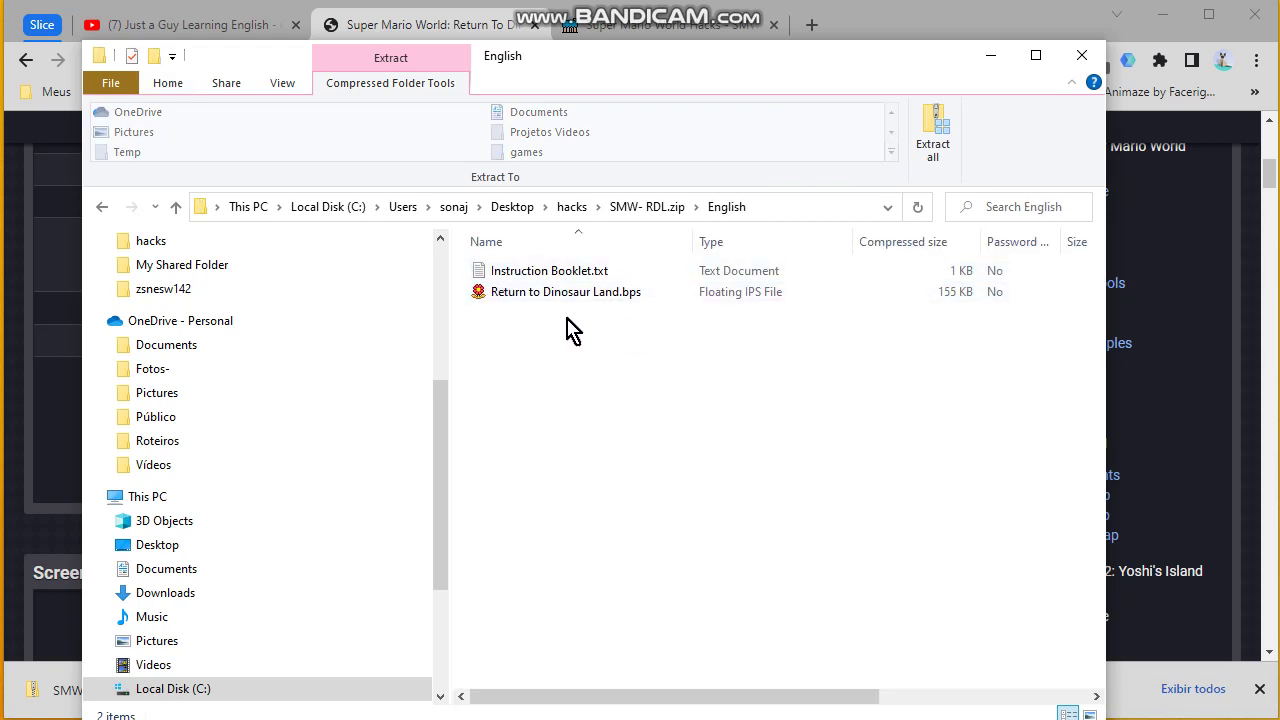
left_click(520, 294)
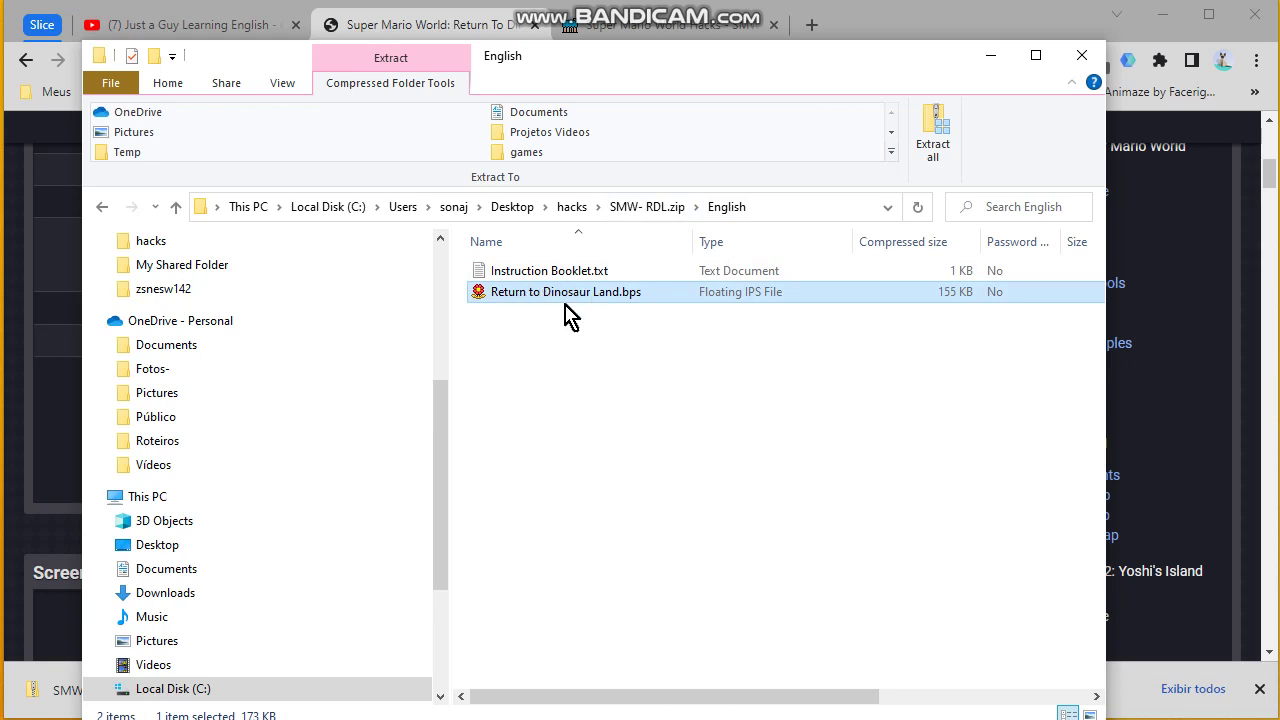
right_click(542, 294)
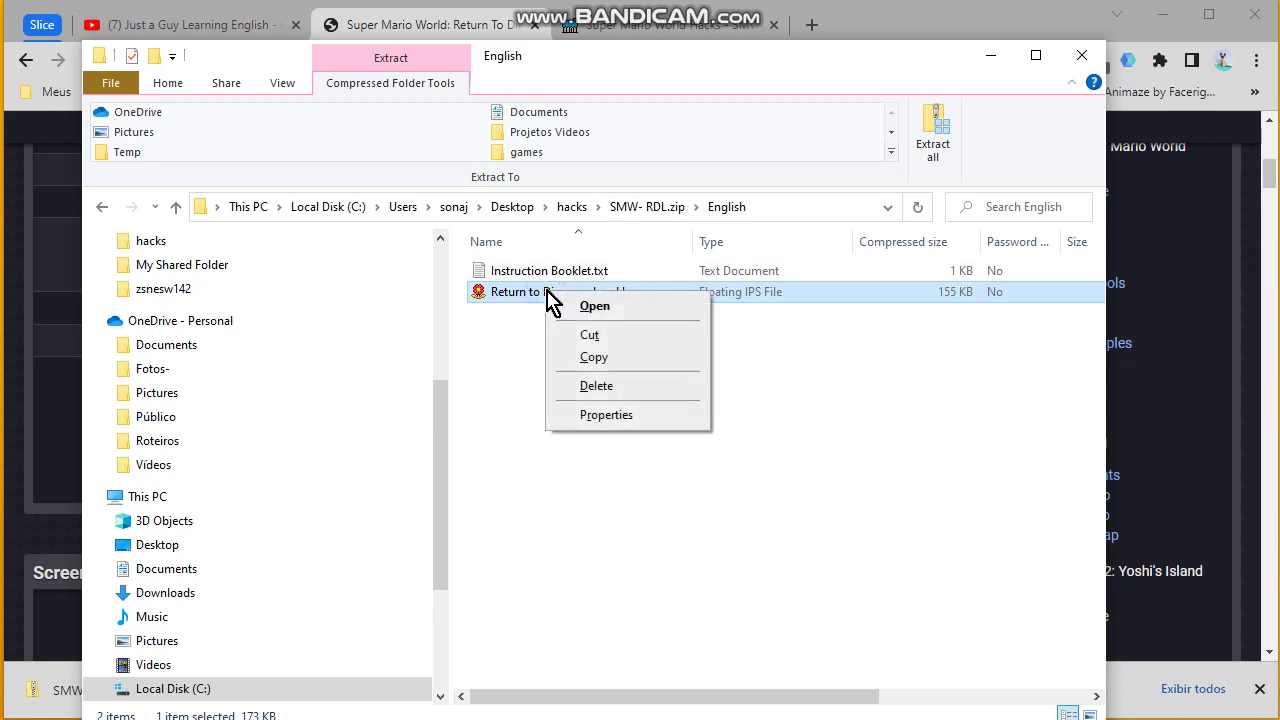
left_click(612, 359)
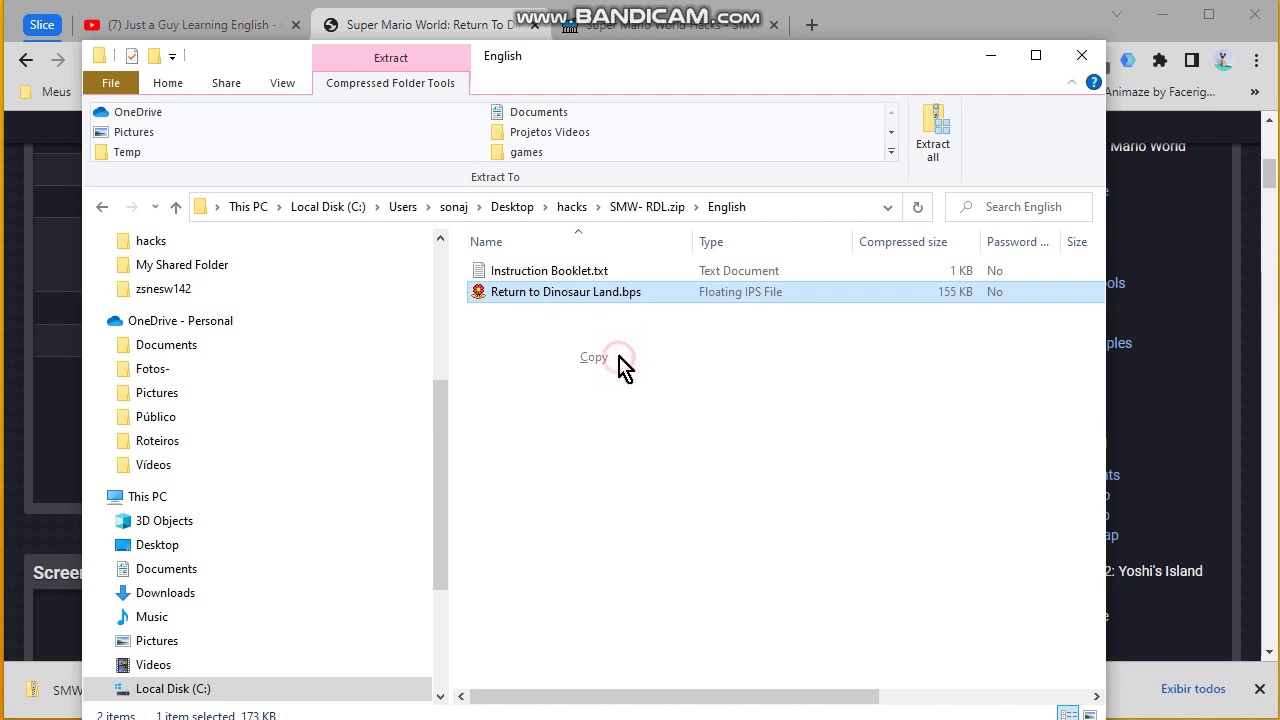
Paste Return to Dinosaur Land.bps into the hacks folder beside the Super Mario World ROM
left_click(578, 210)
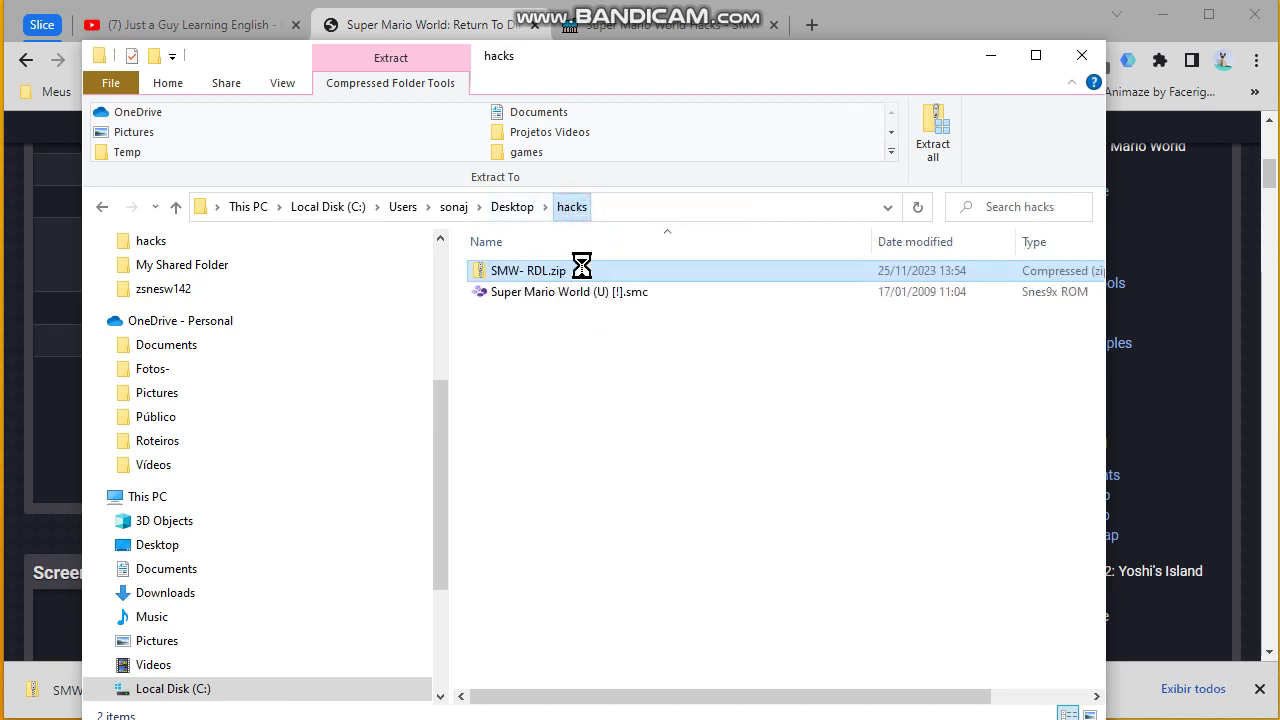
right_click(557, 378)
left_click(626, 534)
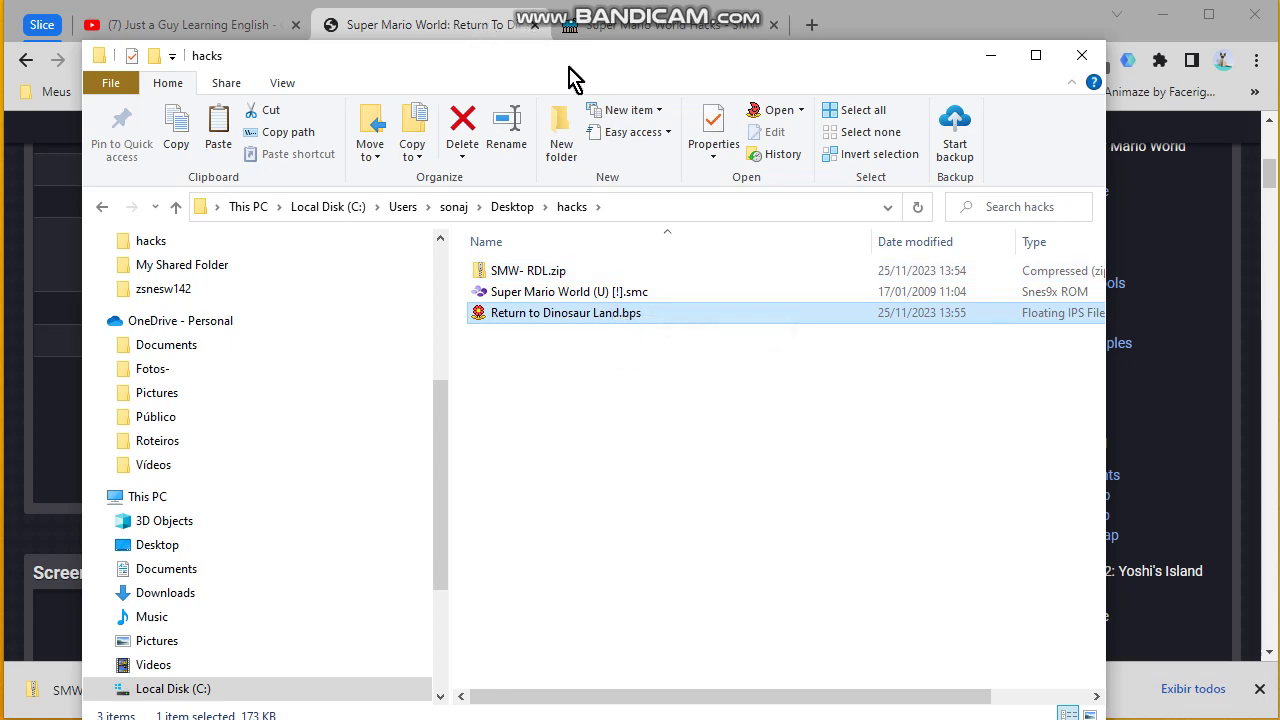
Switch back to the browser and open SMW Central's Online Tools page from the Super Mario World section
left_click(414, 22)
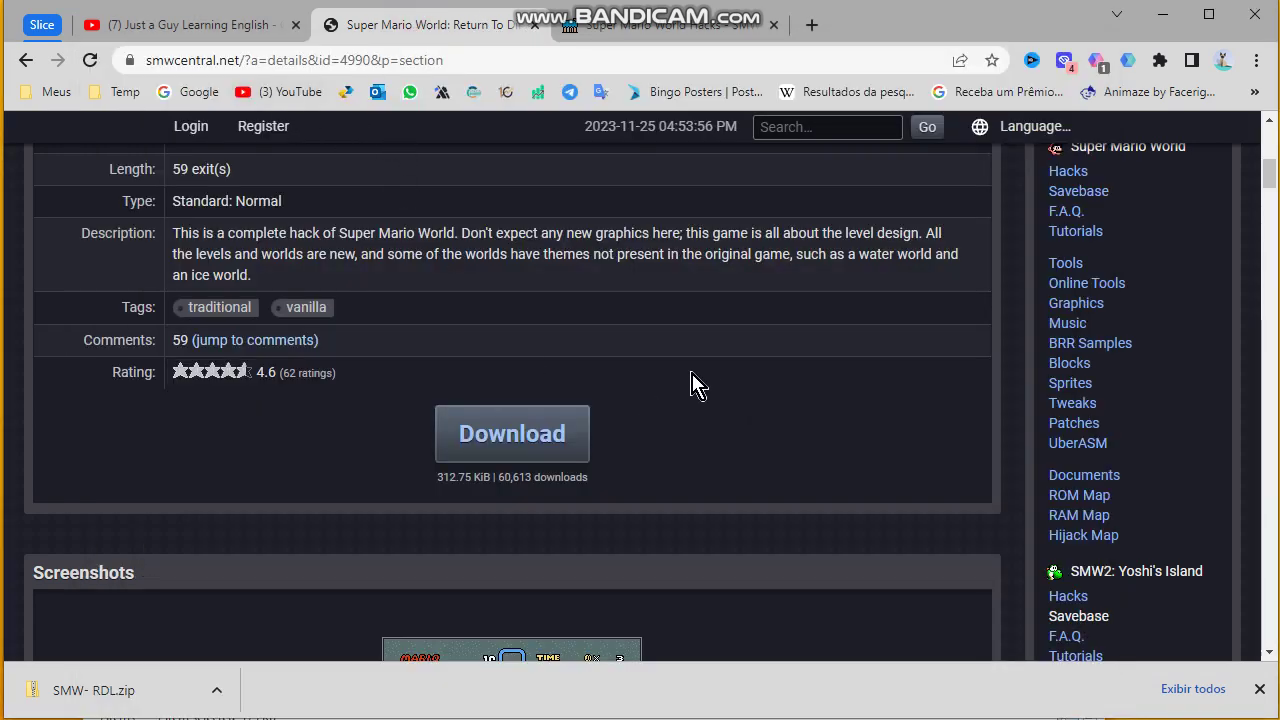
scroll(697, 385, "up", 5)
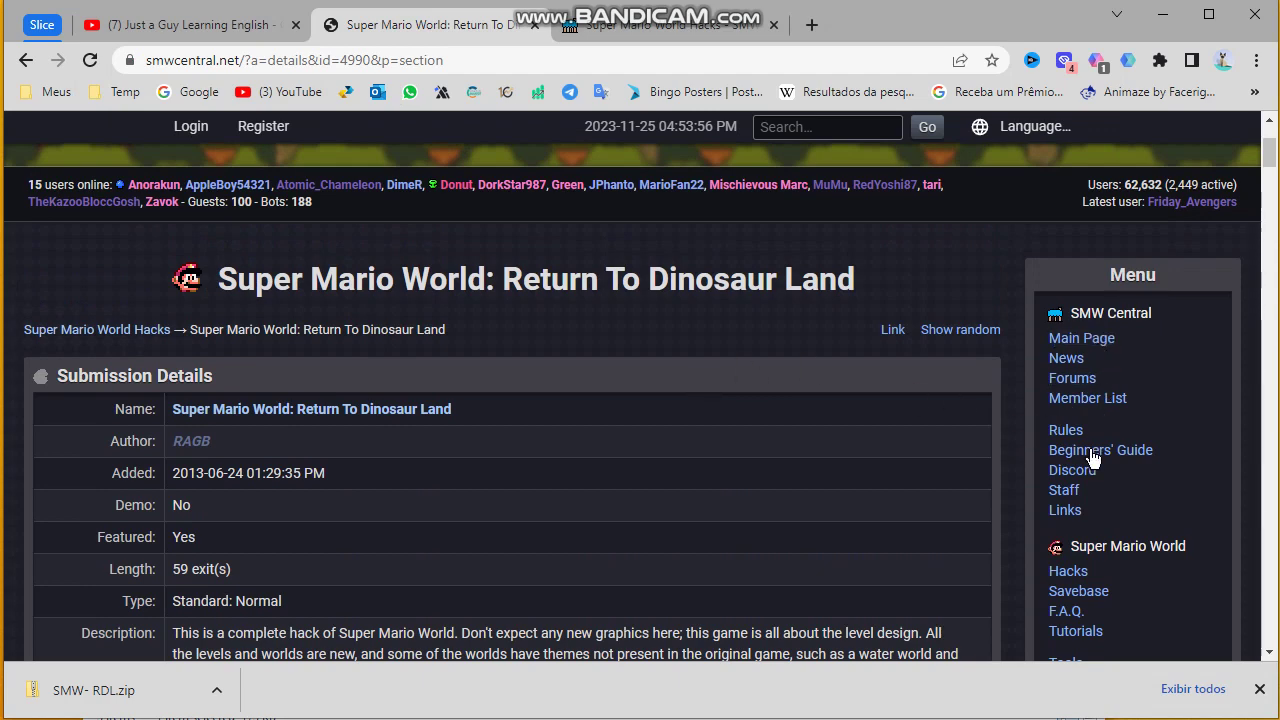
scroll(1072, 468, "down", 2)
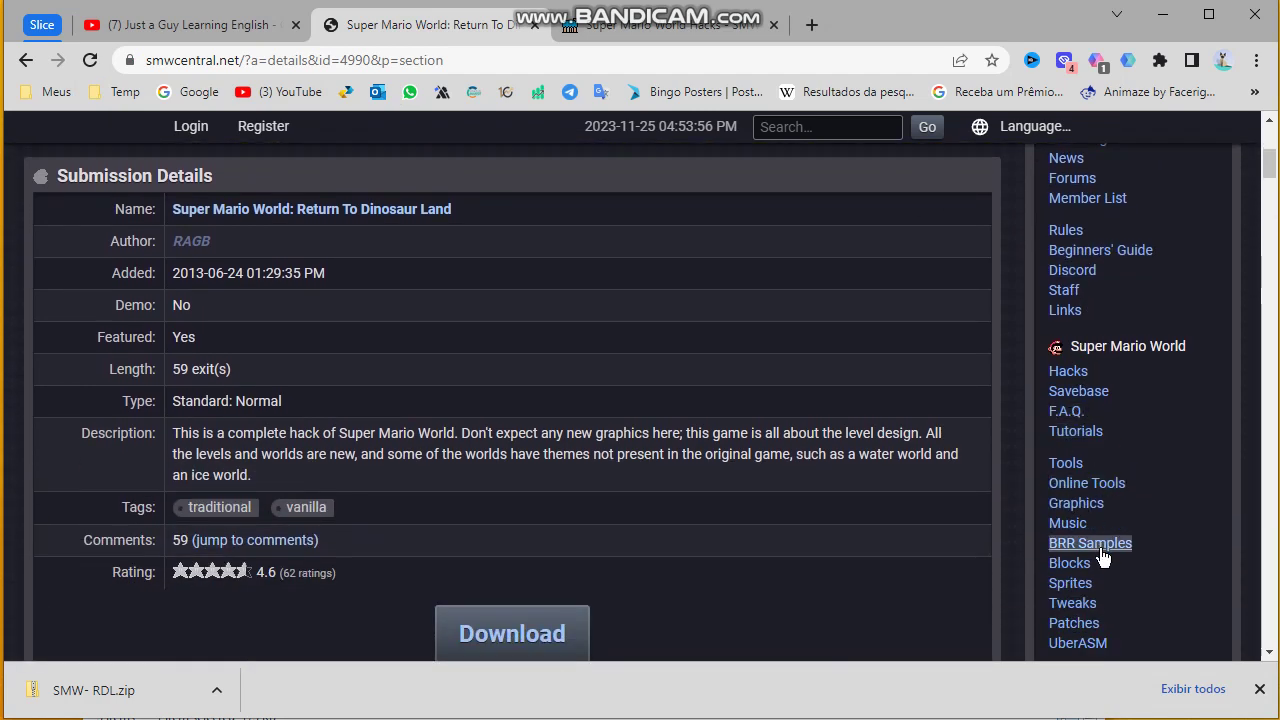
scroll(1068, 358, "down", 1)
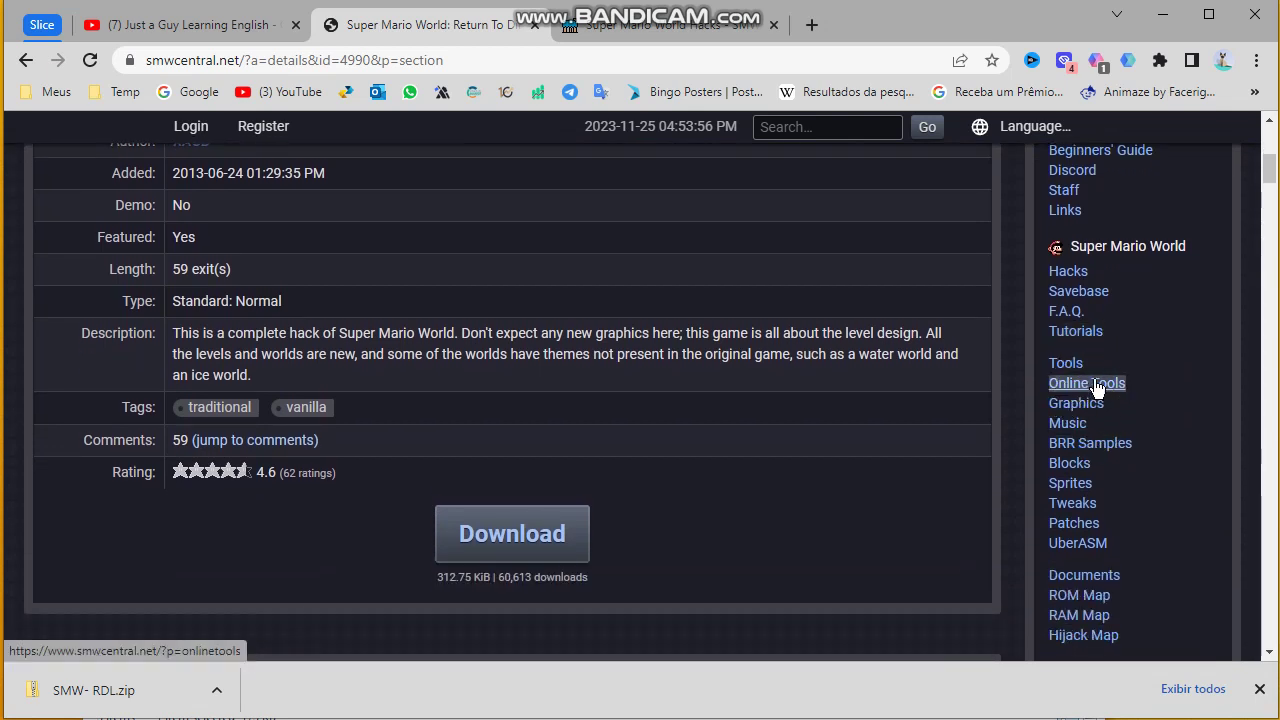
left_click(1080, 389)
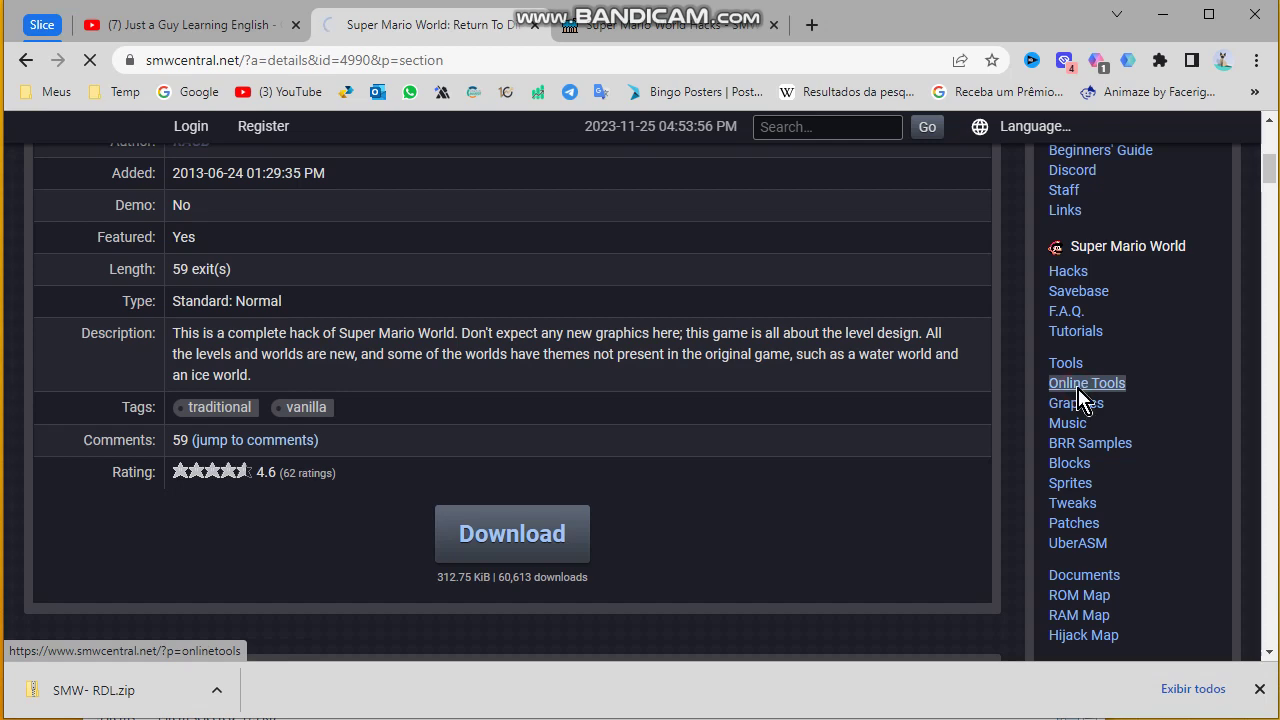
Open the BPS Patcher (Flips alternative) from the list of online tools
scroll(610, 415, "down", 4)
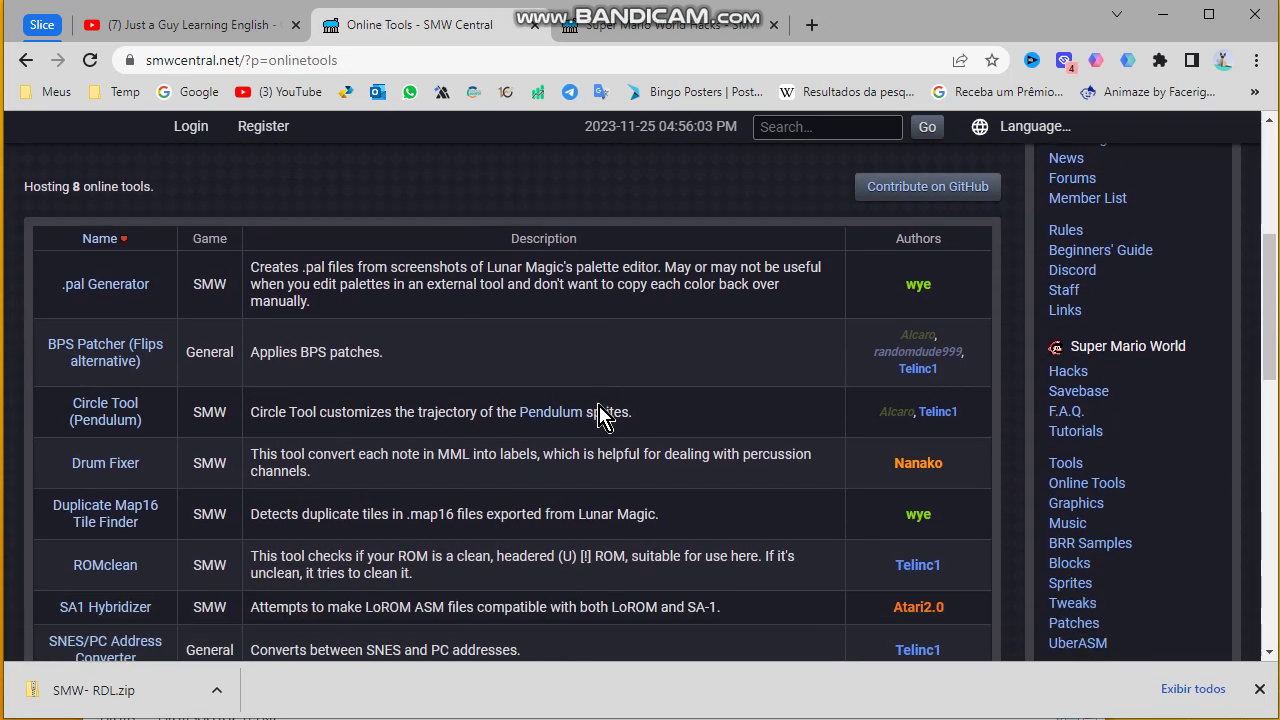
left_click(54, 356)
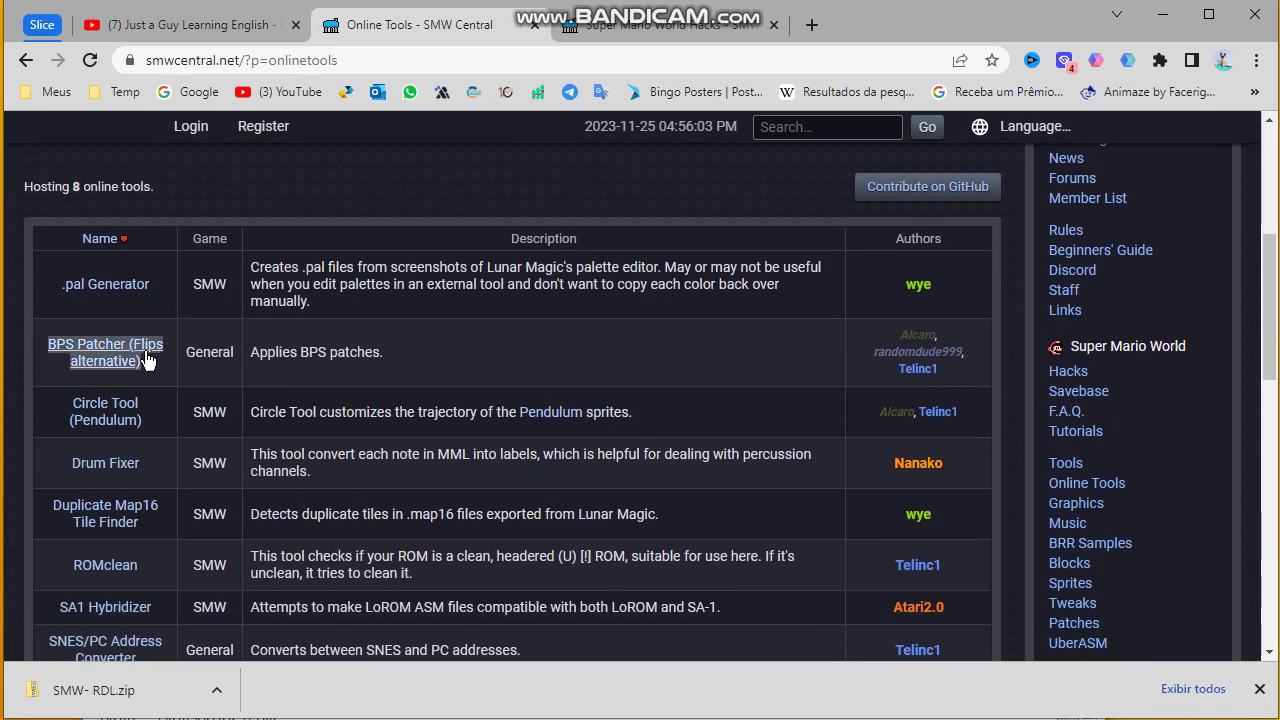
triple_click(90, 365)
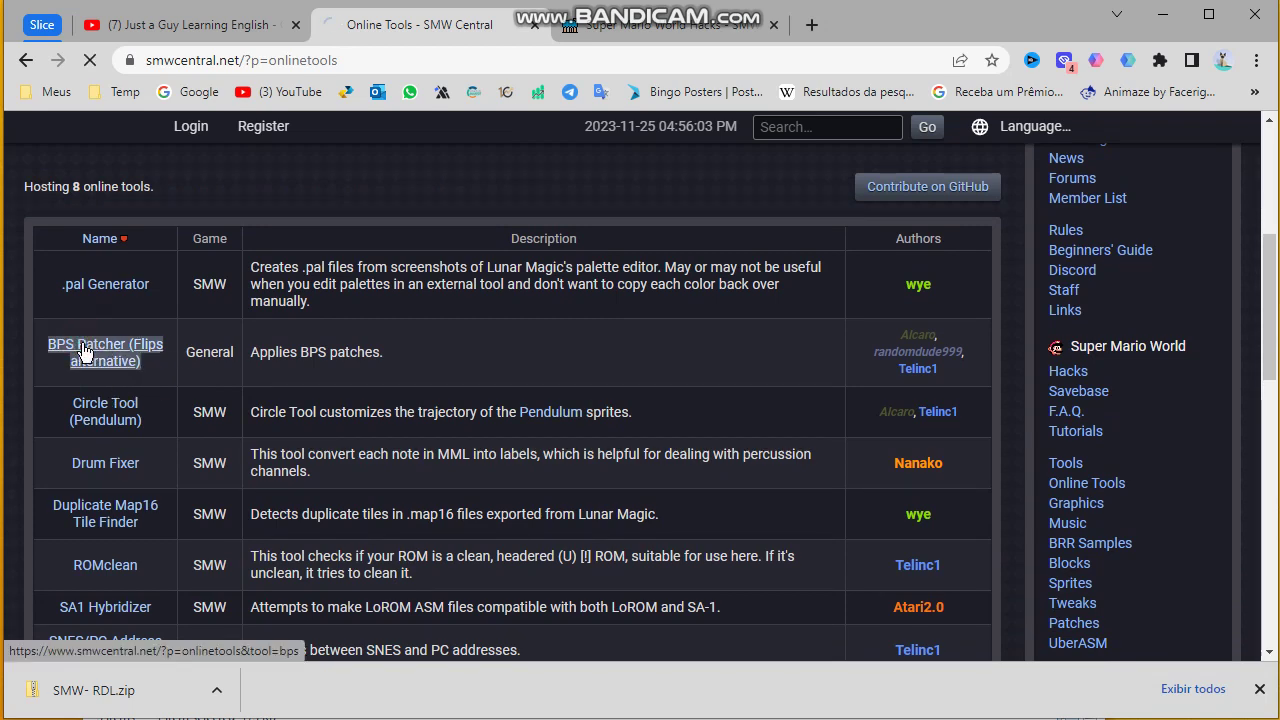
scroll(220, 348, "down", 4)
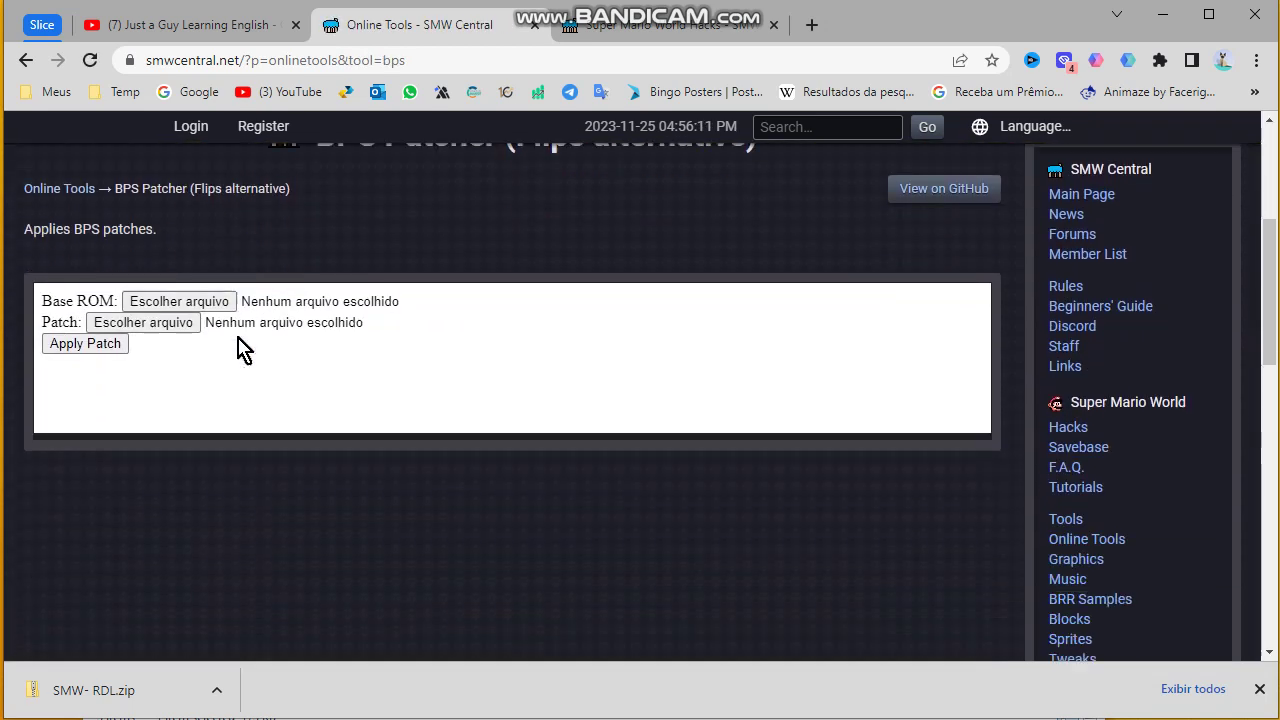
scroll(238, 347, "up", 1)
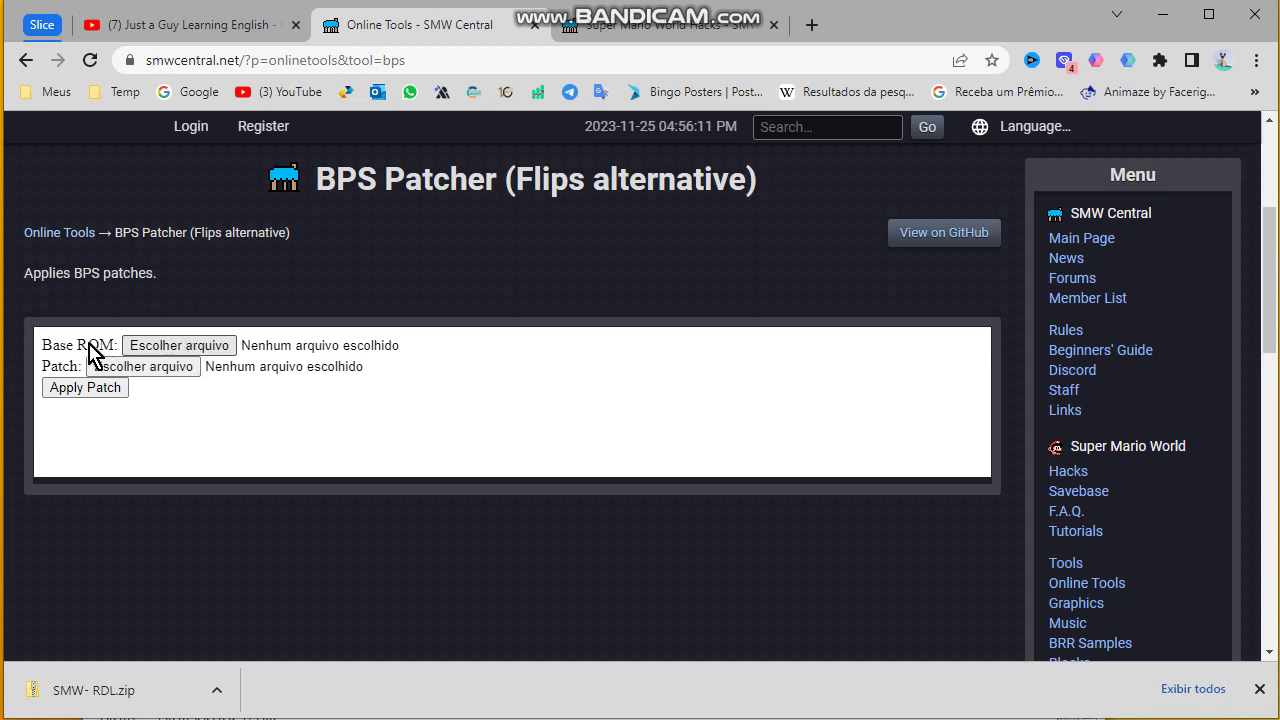
Choose Super Mario World (U) [!].smc from the Desktop's hacks folder as the base ROM
left_click(214, 350)
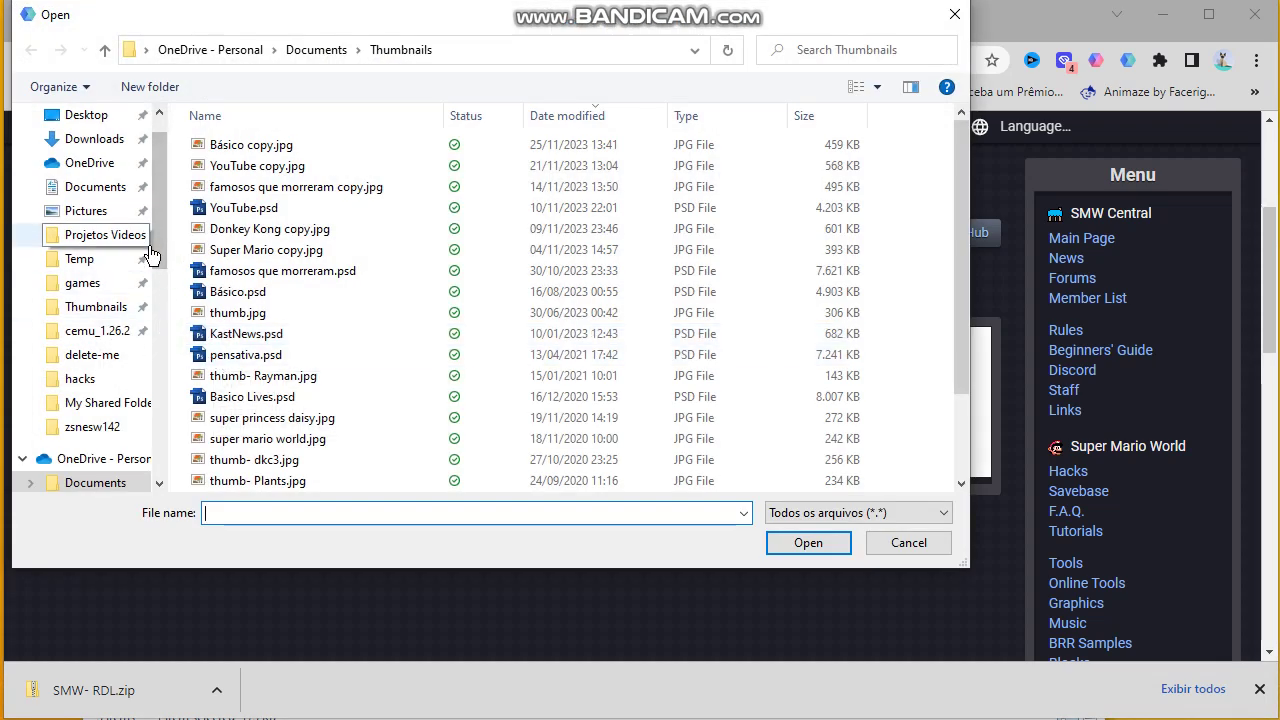
left_click(85, 114)
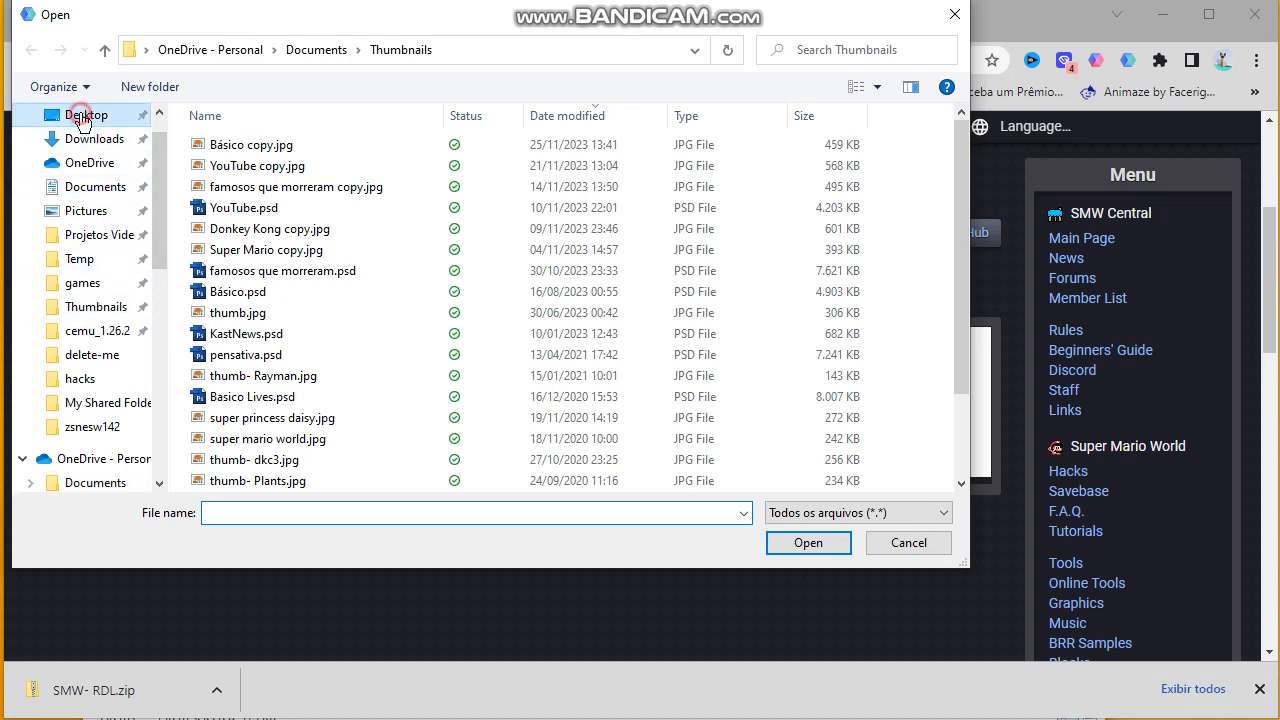
scroll(305, 335, "down", 1)
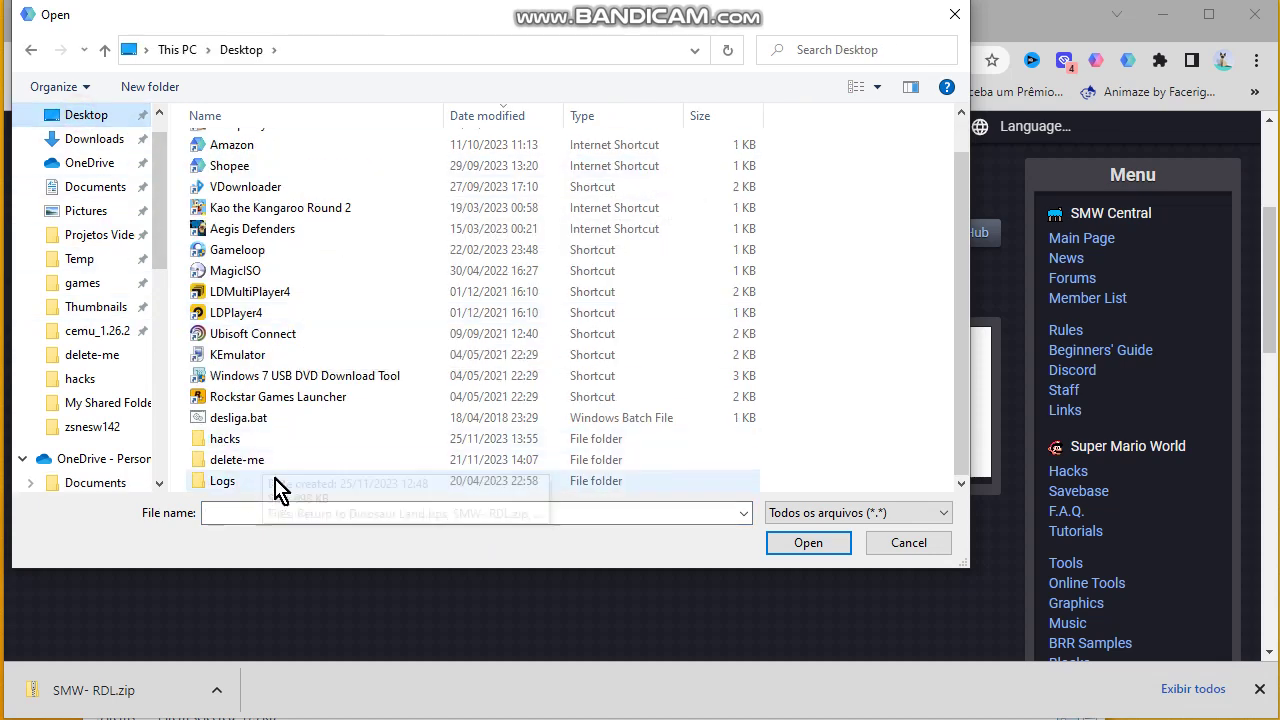
left_click(227, 441)
double_click(227, 441)
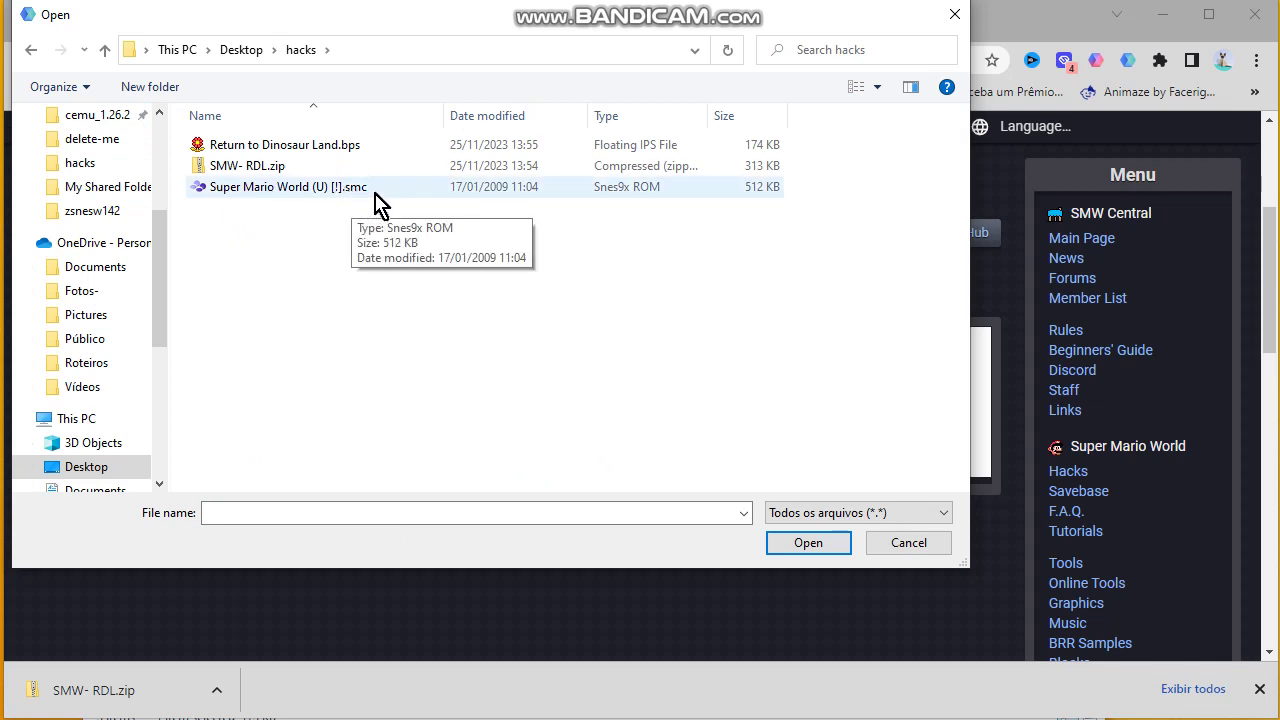
left_click(278, 198)
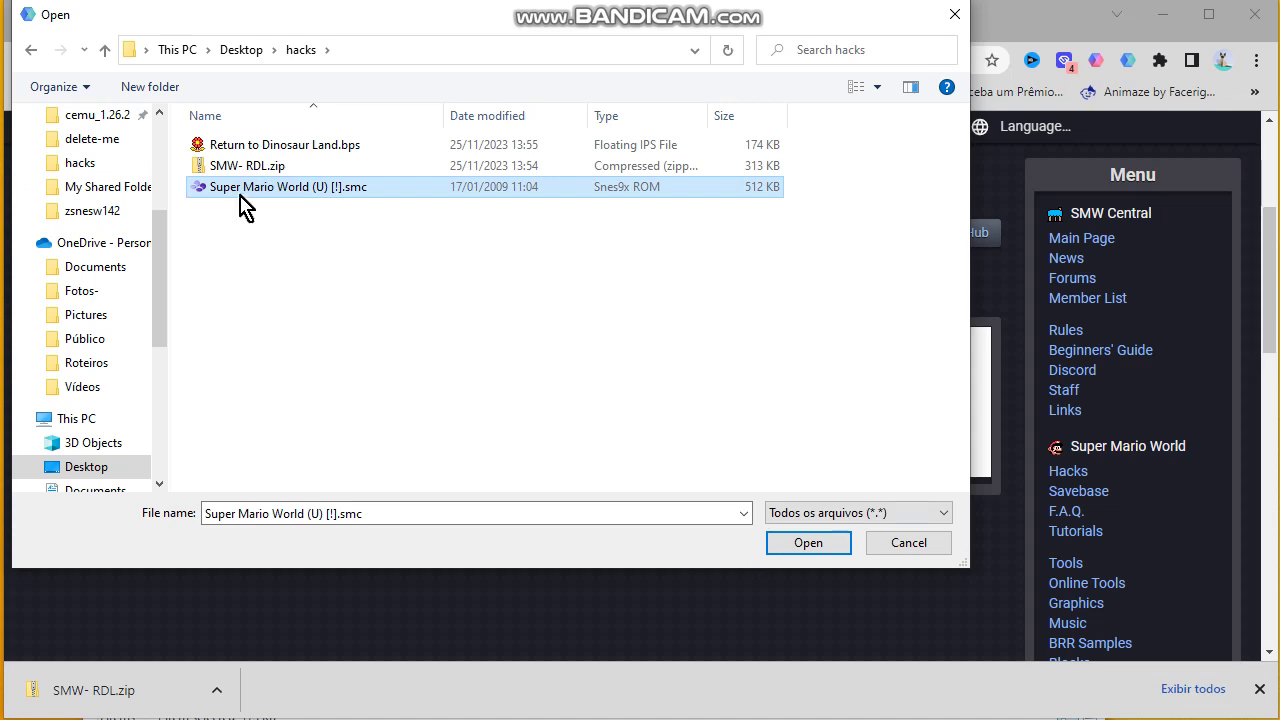
left_click(808, 545)
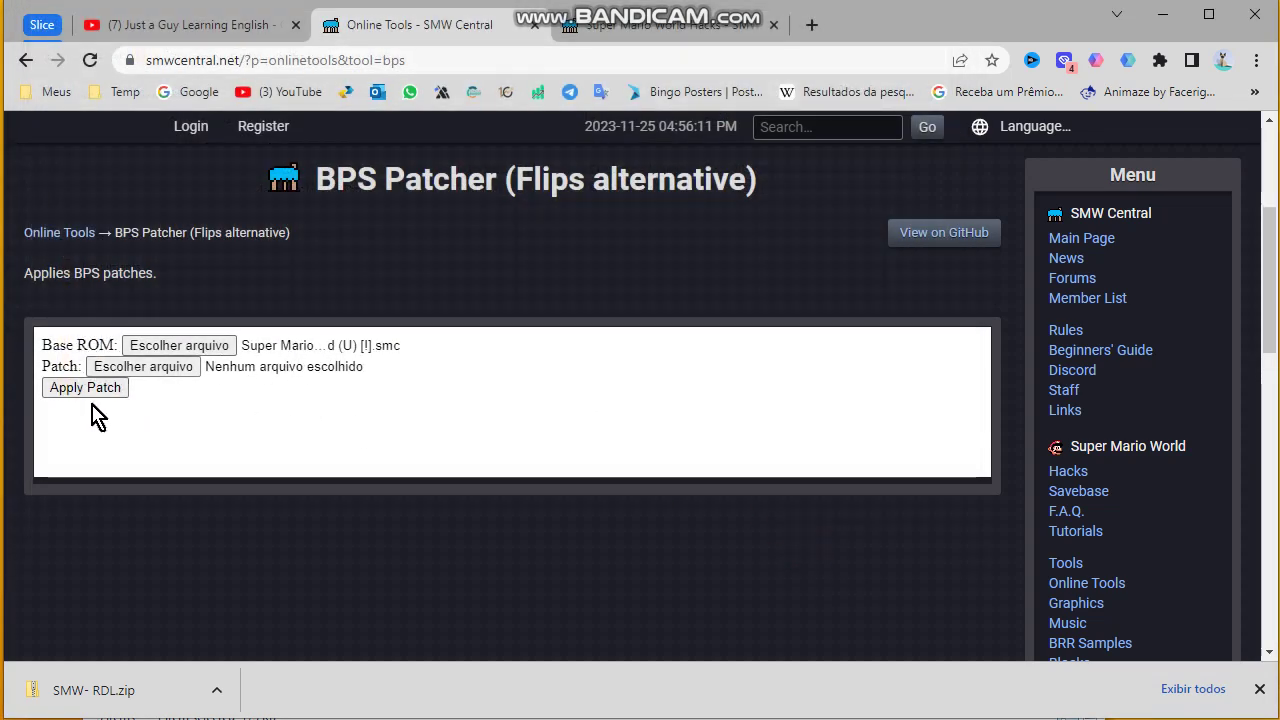
Choose Return to Dinosaur Land.bps from the hacks folder as the patch file
left_click(154, 367)
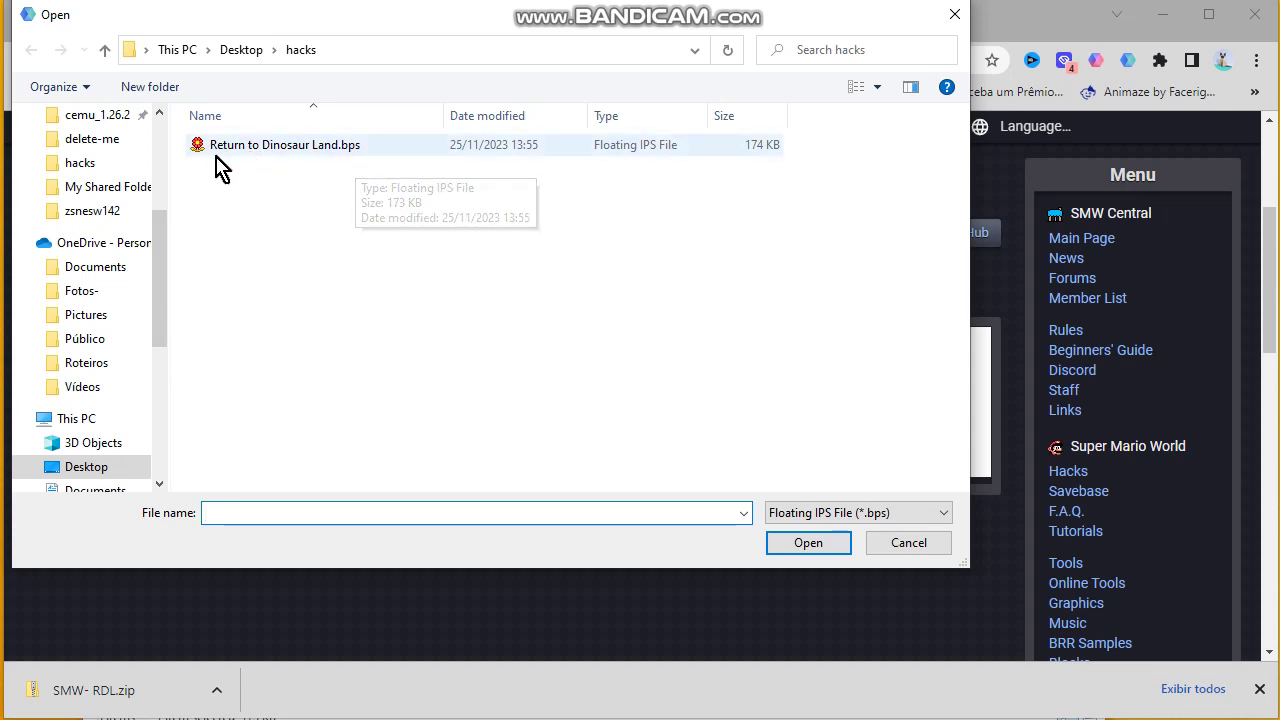
left_click(443, 115)
left_click_drag(443, 115, 512, 116)
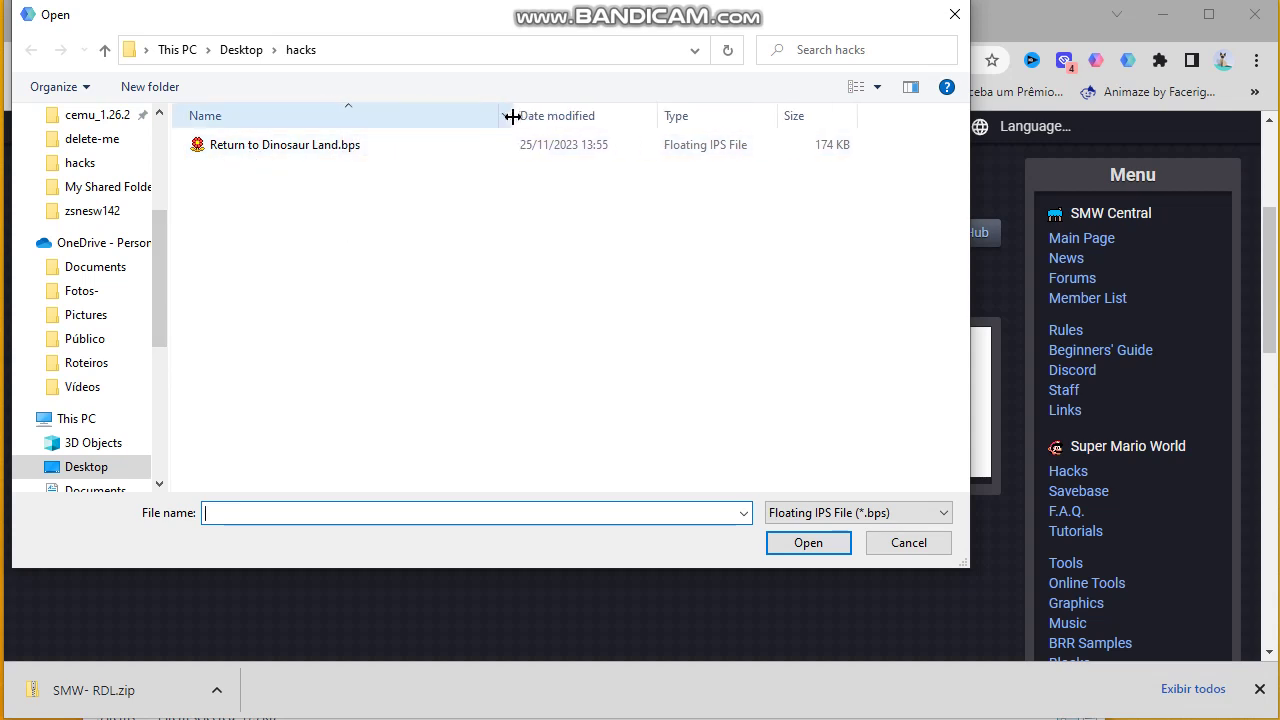
left_click(263, 149)
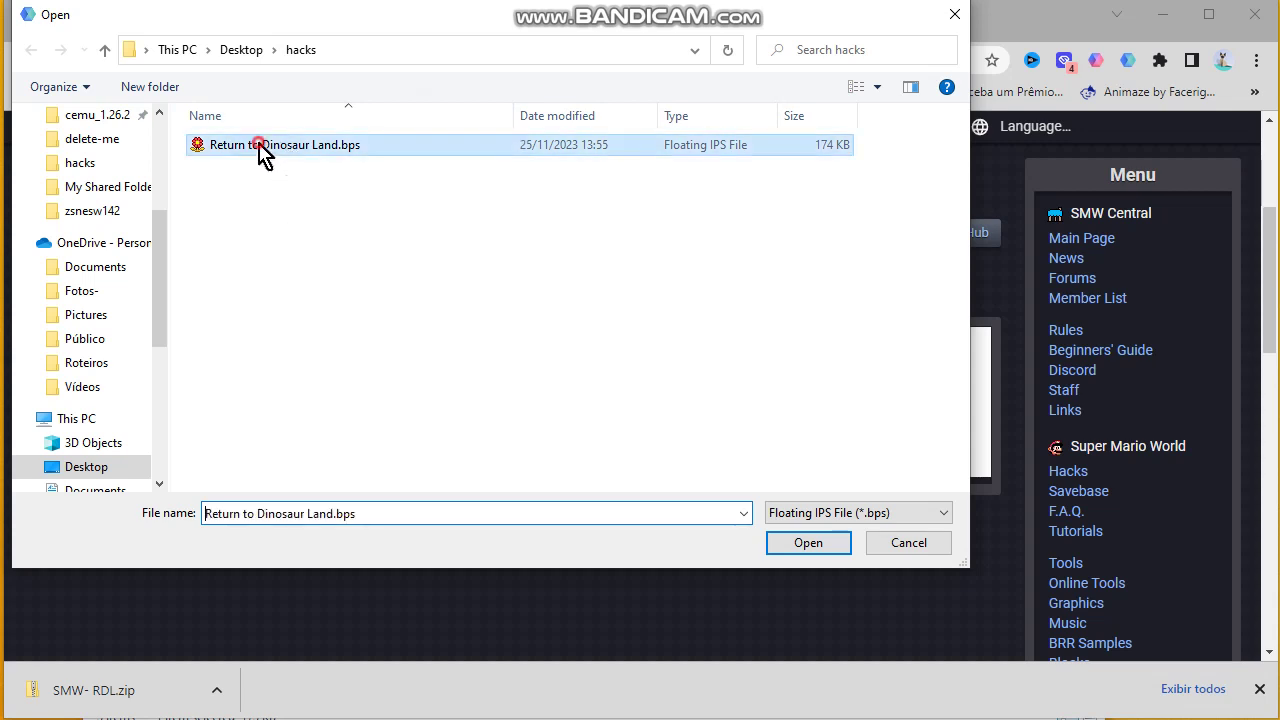
left_click(810, 544)
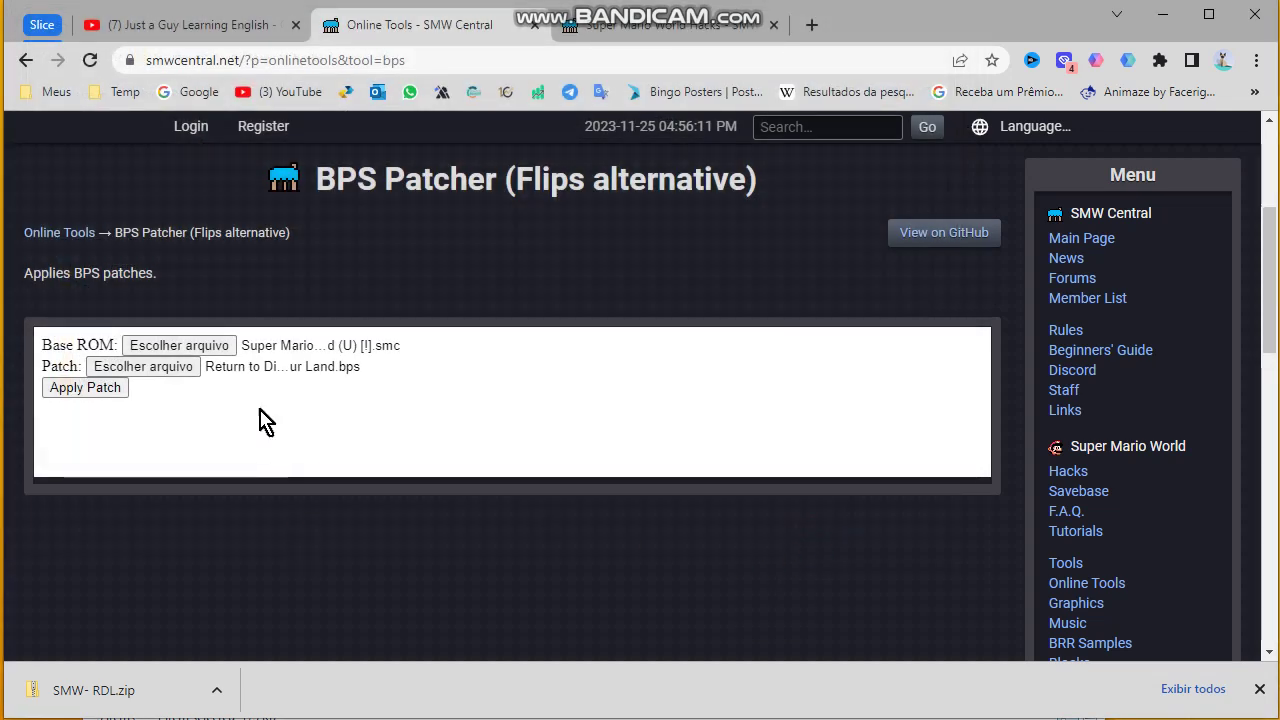
Apply the patch and save the patched ROM as Return to Dinosaur Land.smc in the hacks folder
left_click(91, 392)
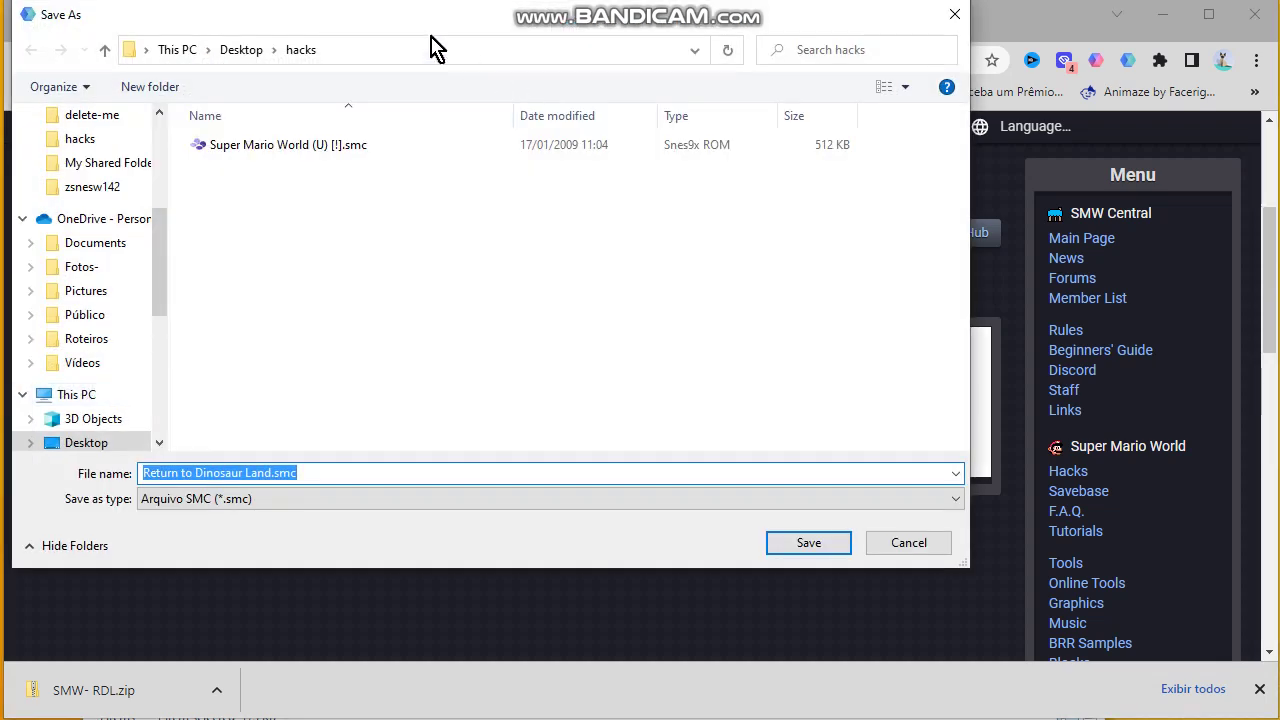
left_click_drag(370, 20, 533, 92)
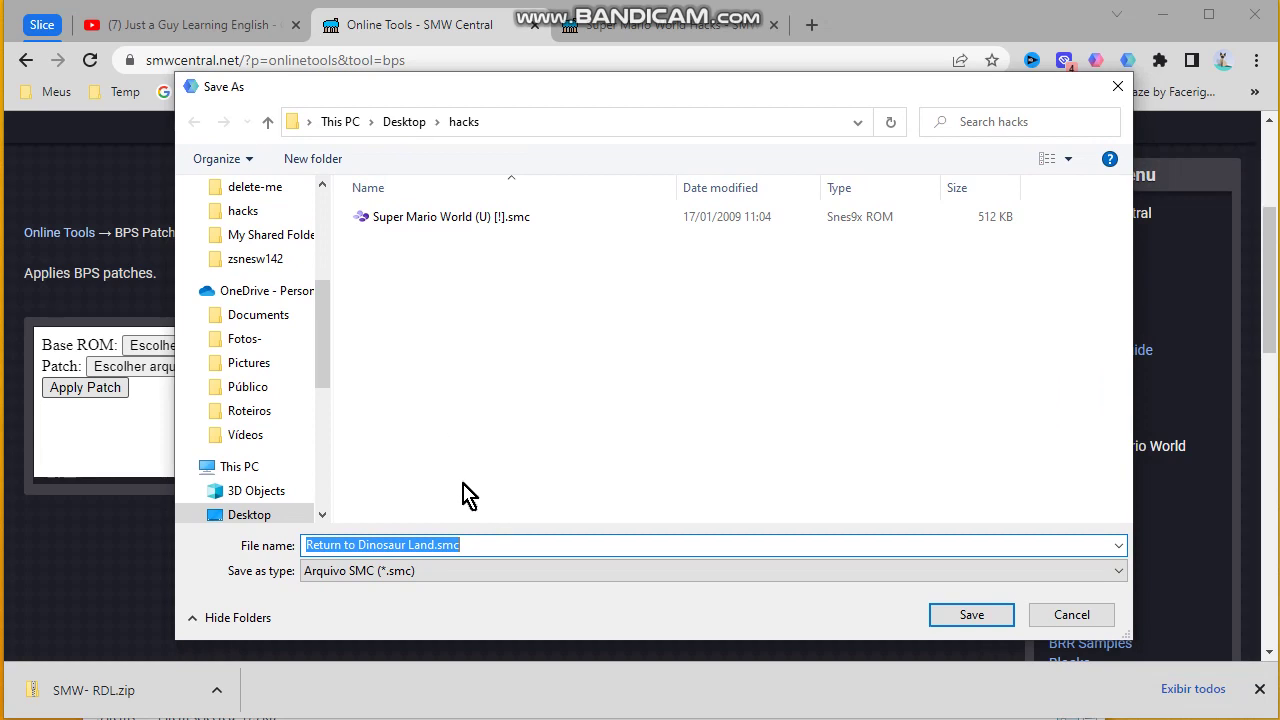
left_click(978, 612)
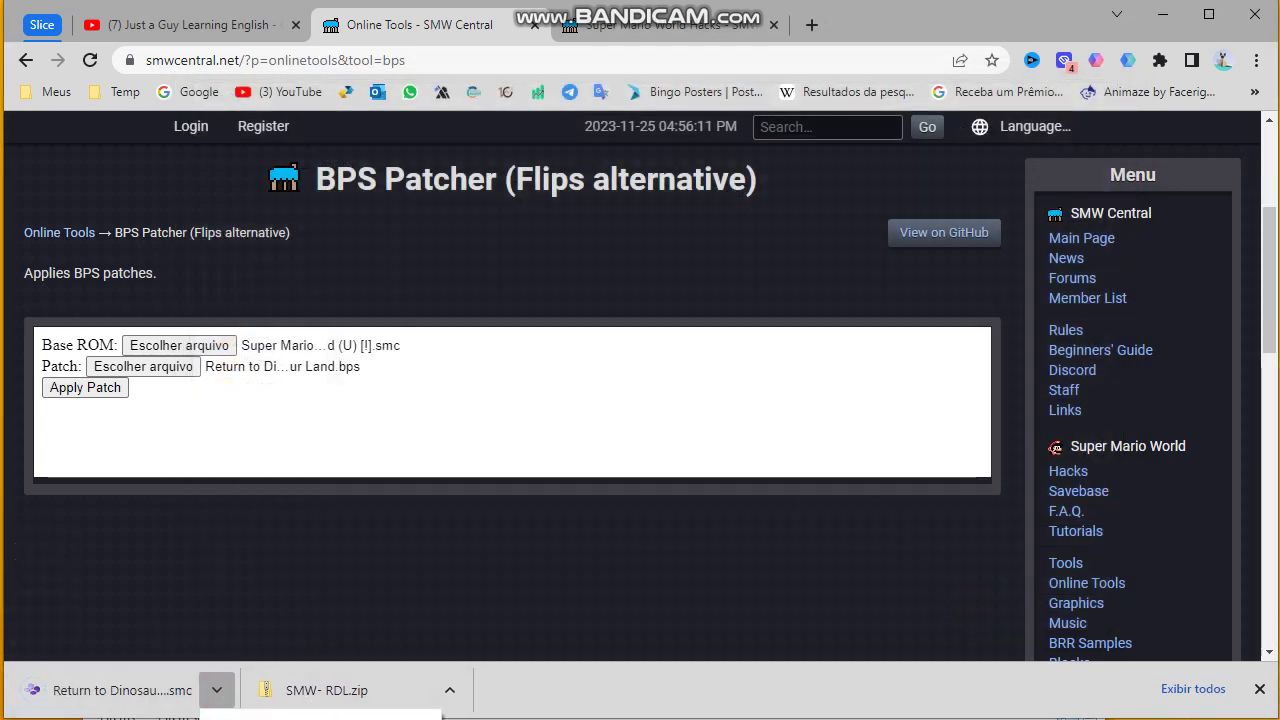
Show the downloaded Return to Dinosaur Land.smc in its folder, check the file, and put the folder window away
left_click(216, 690)
left_click(270, 640)
left_click_drag(645, 64, 696, 29)
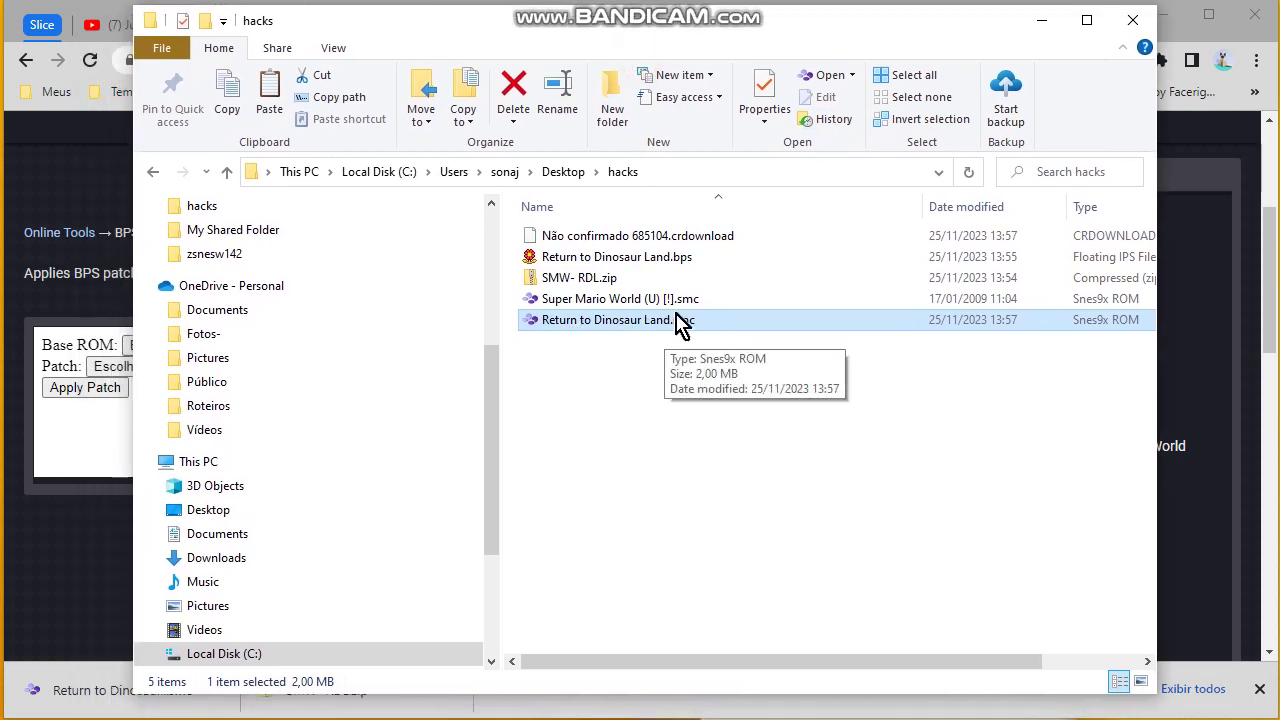
left_click(1038, 20)
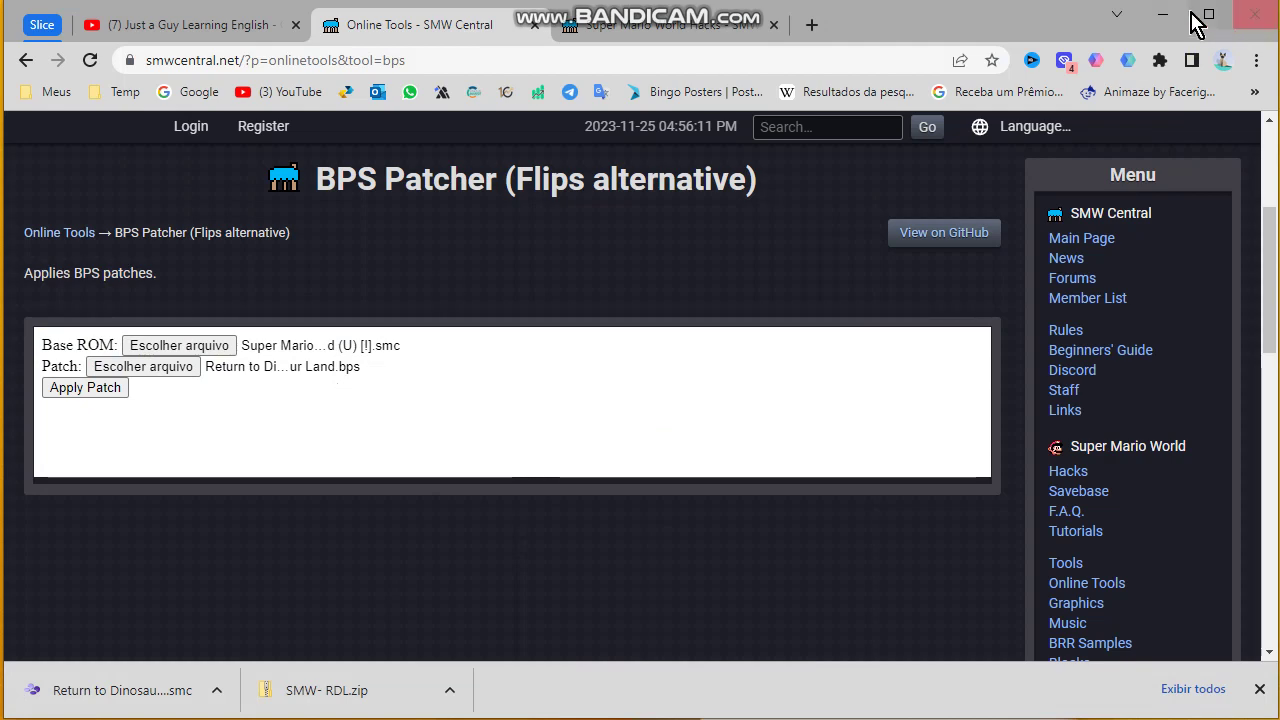
Switch from the browser to the RASnes9X emulator and load Return to Dinosaur Land.smc from the hacks folder
left_click(1160, 14)
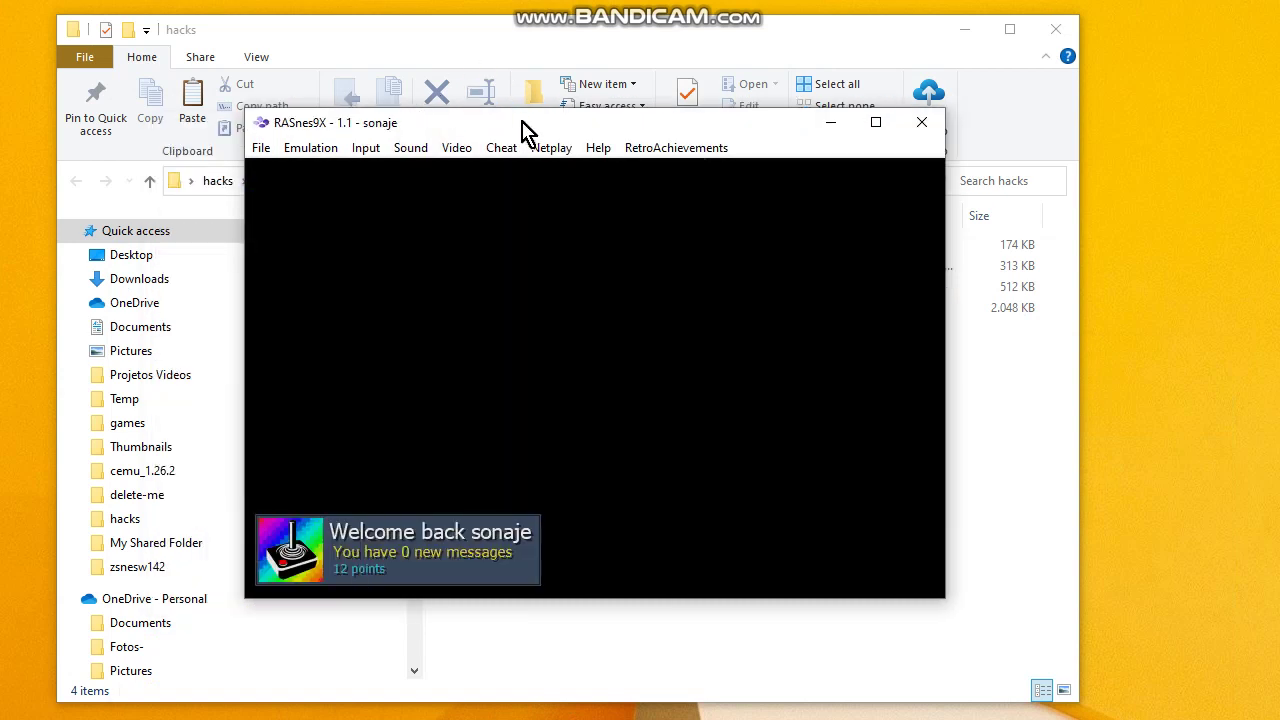
left_click_drag(525, 130, 575, 150)
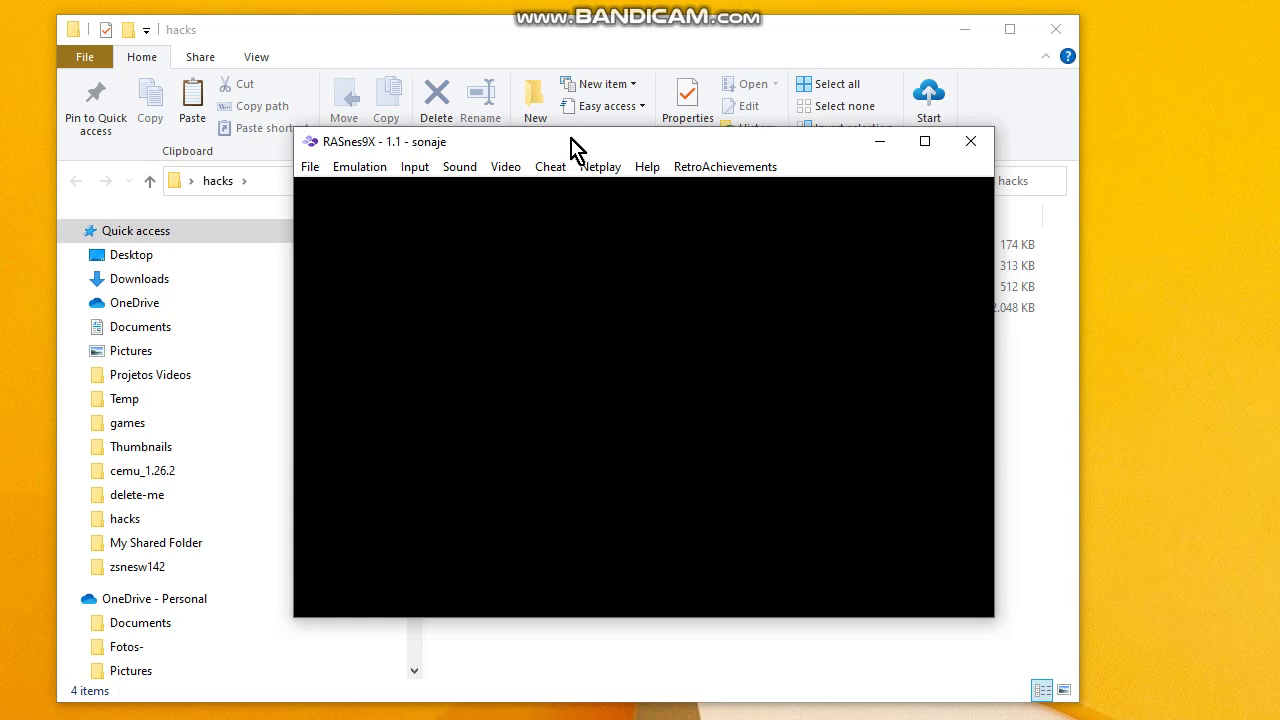
left_click_drag(555, 145, 855, 216)
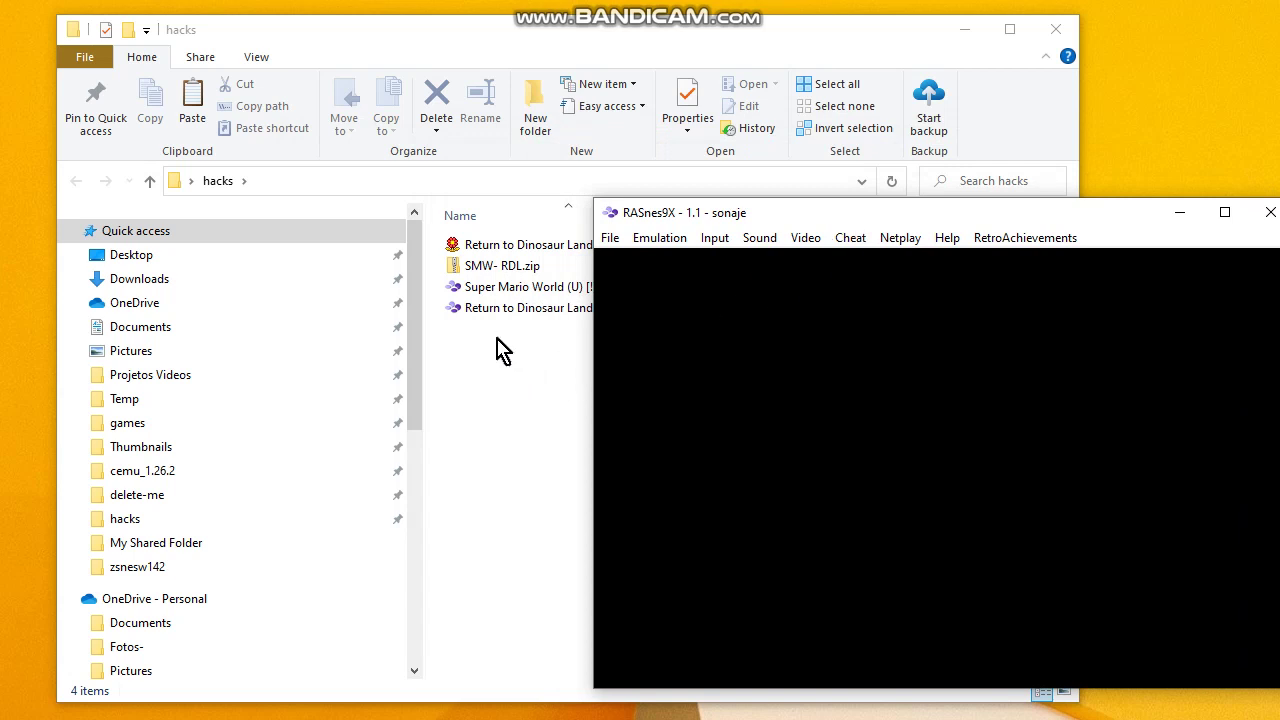
left_click_drag(885, 216, 604, 141)
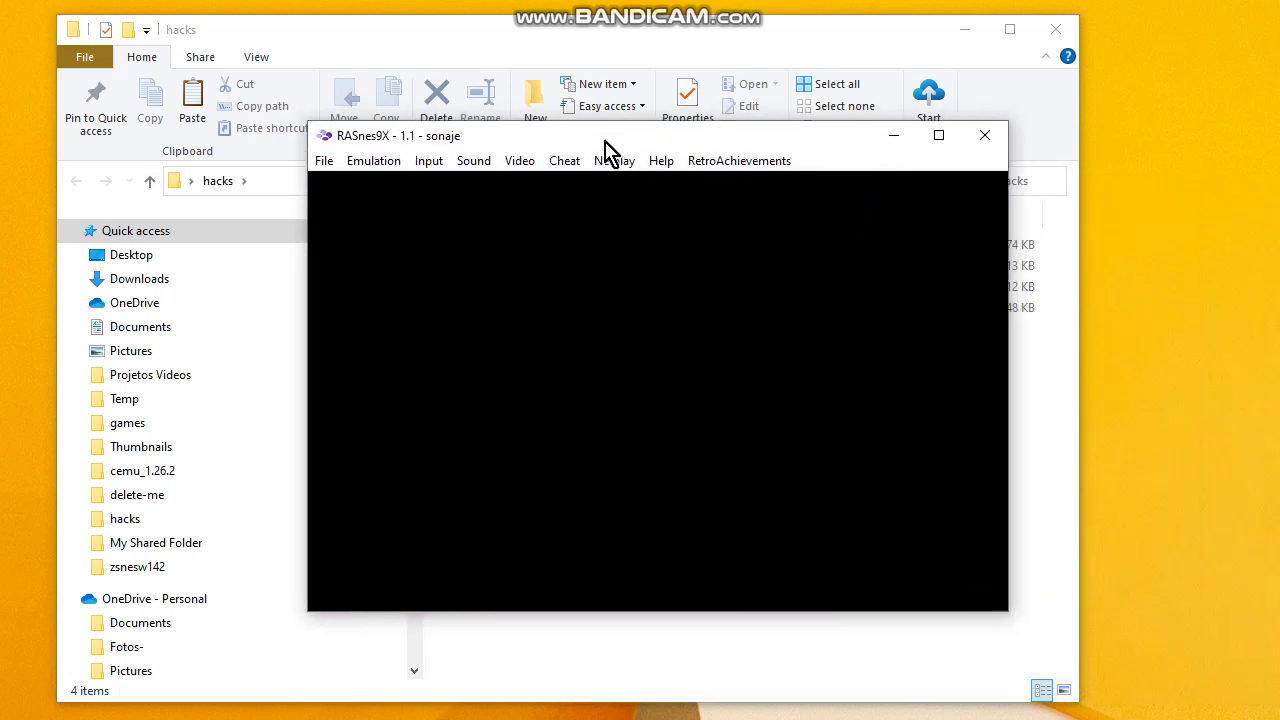
left_click(323, 162)
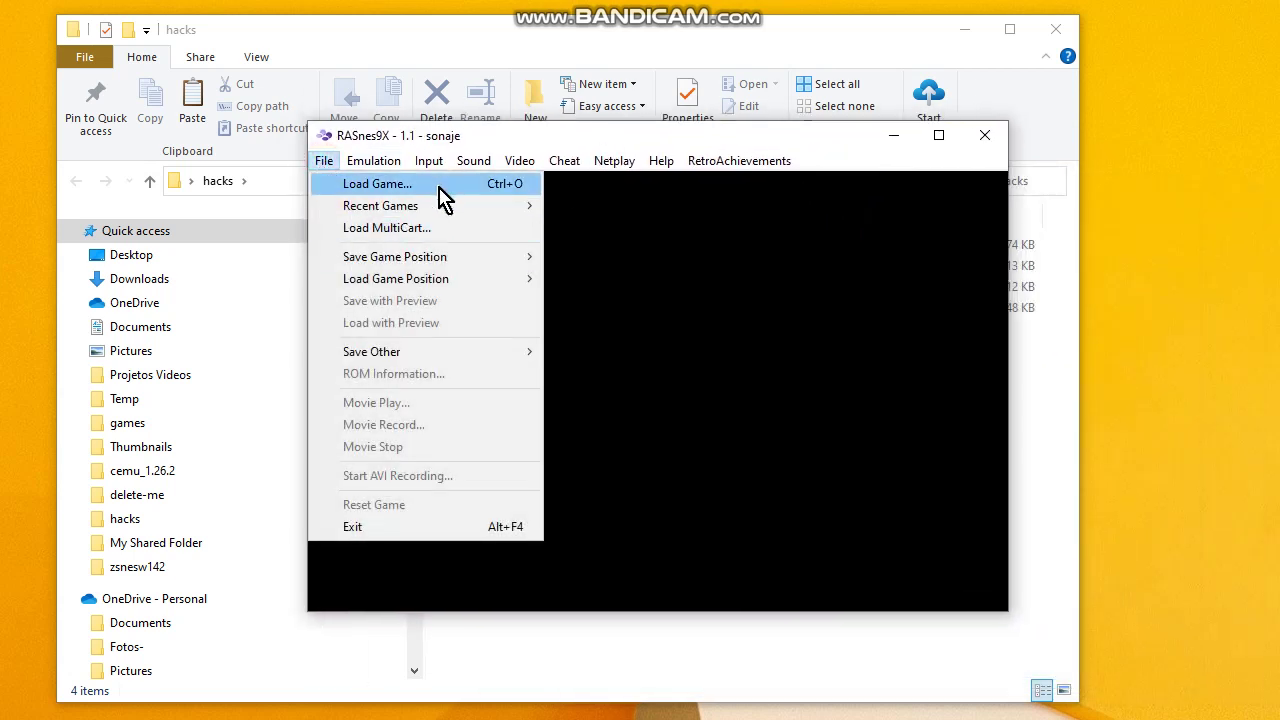
left_click(412, 186)
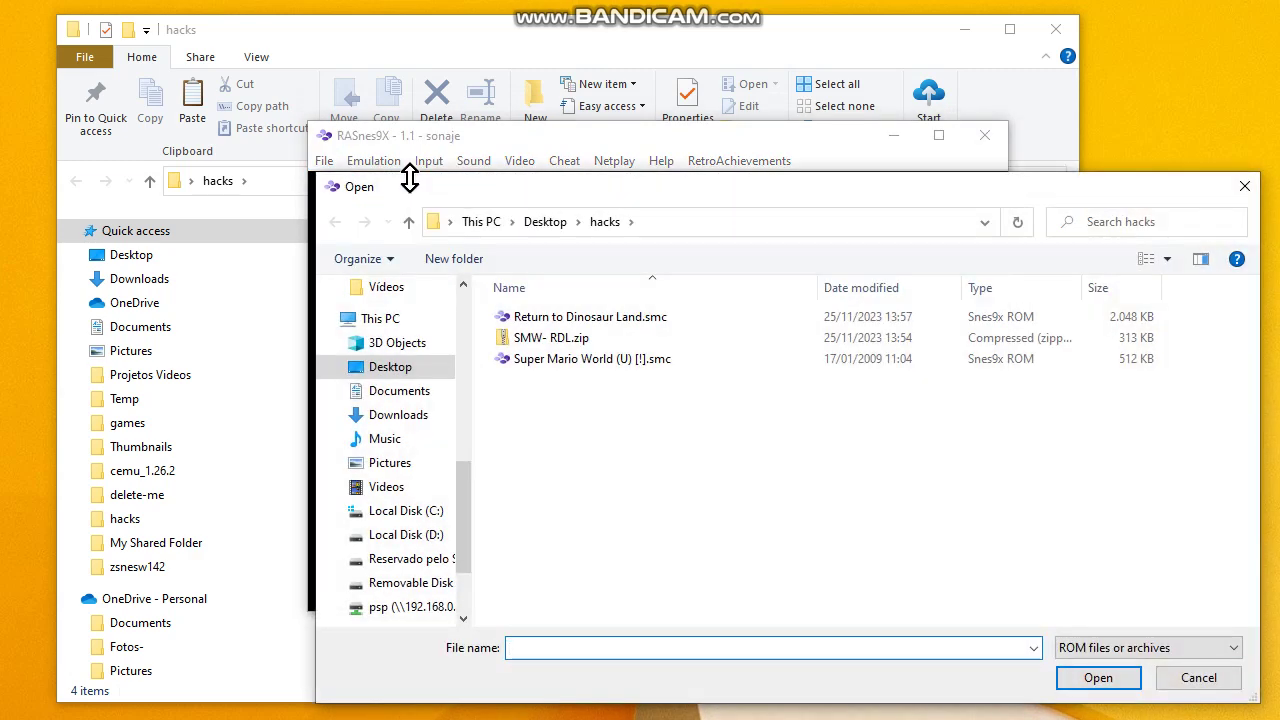
left_click(614, 318)
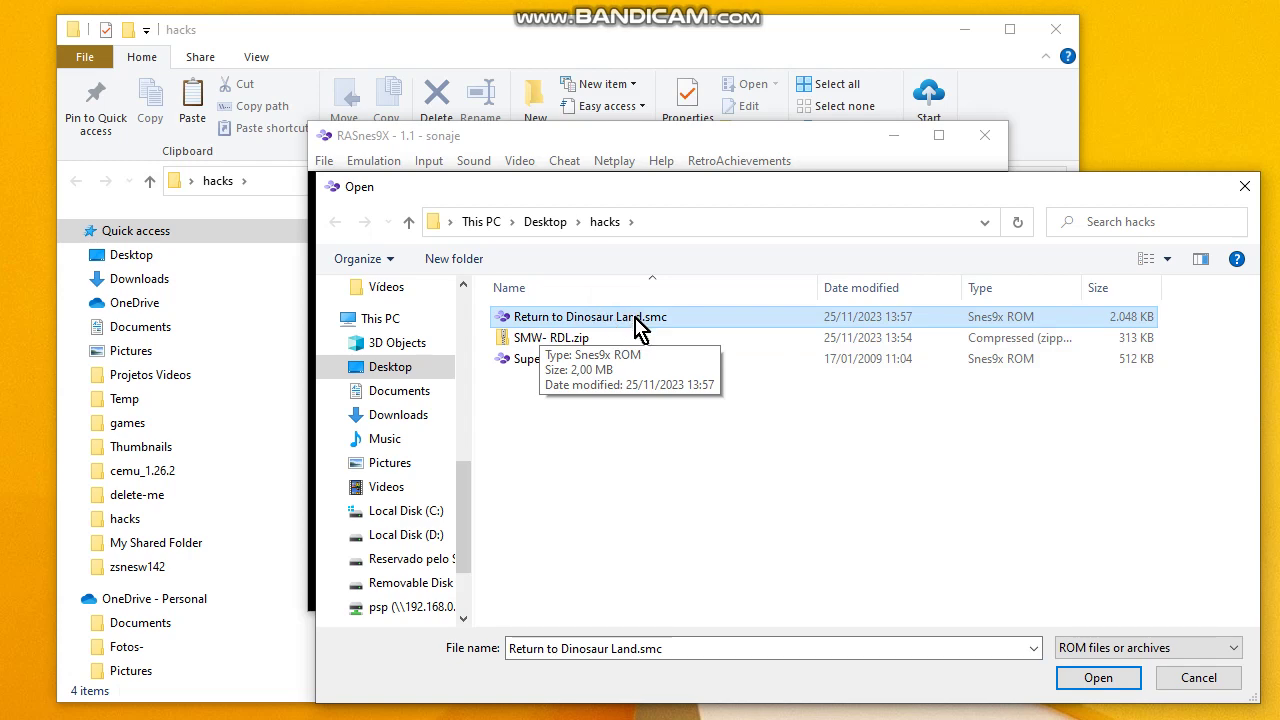
left_click(1098, 681)
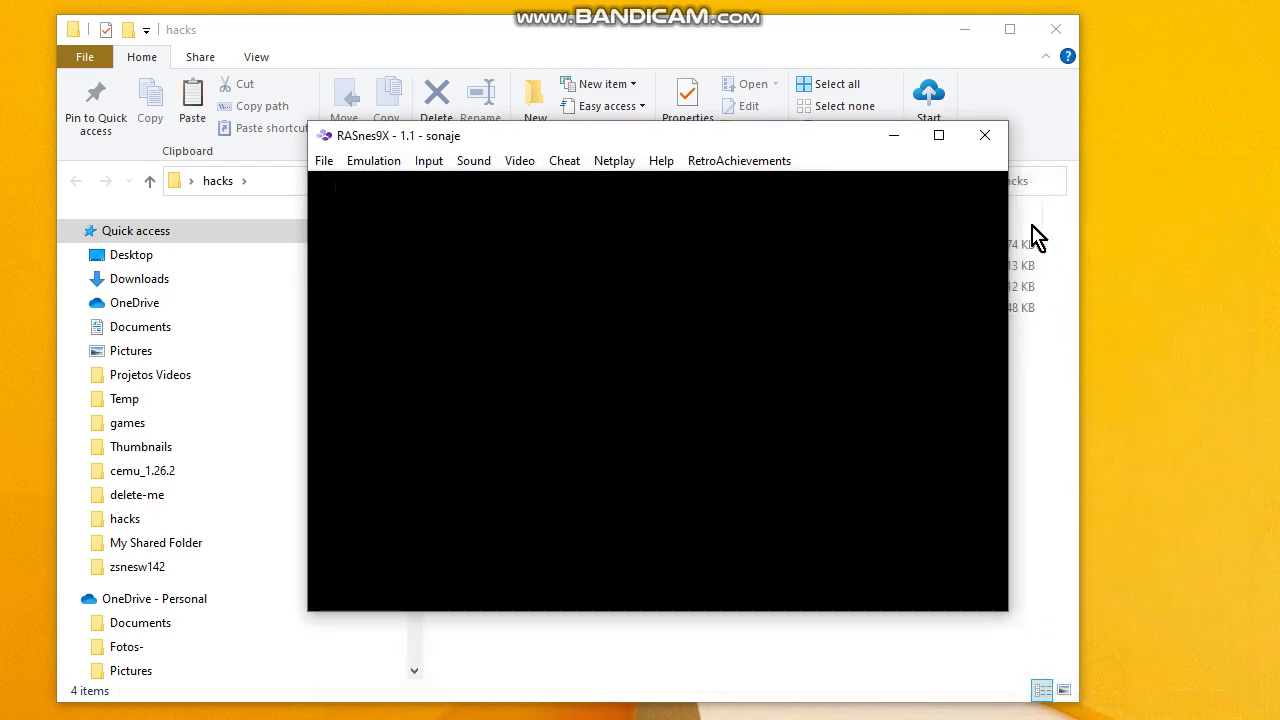
Reposition the emulator window over the desktop and start a 1 player game from the Return to Dinosaur Land title screen
left_click_drag(675, 138, 589, 86)
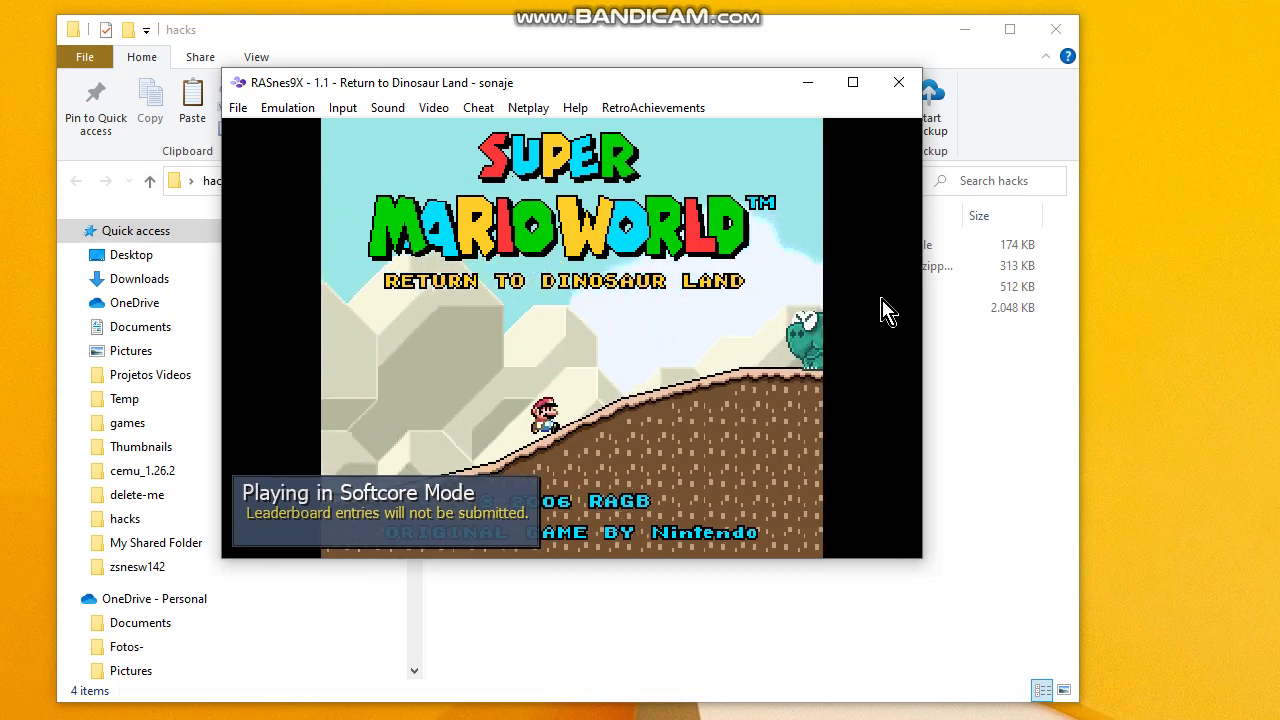
key("Return")
key("Return")
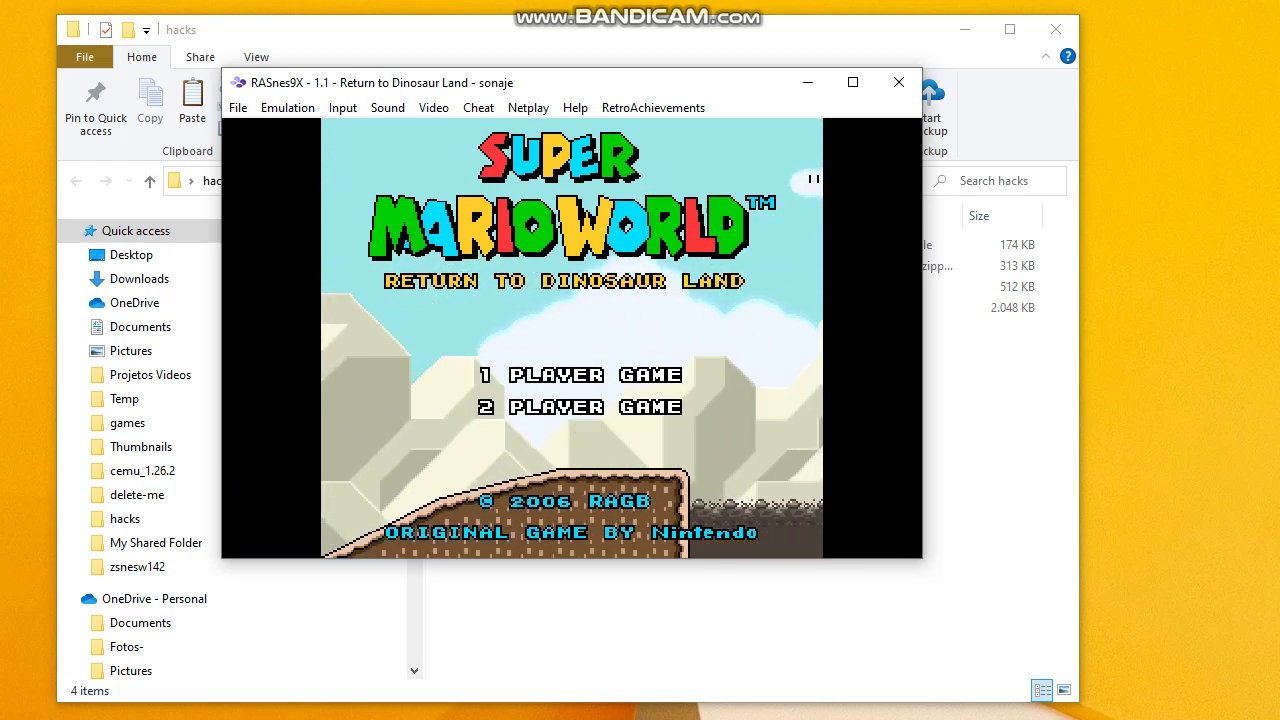
key("Return")
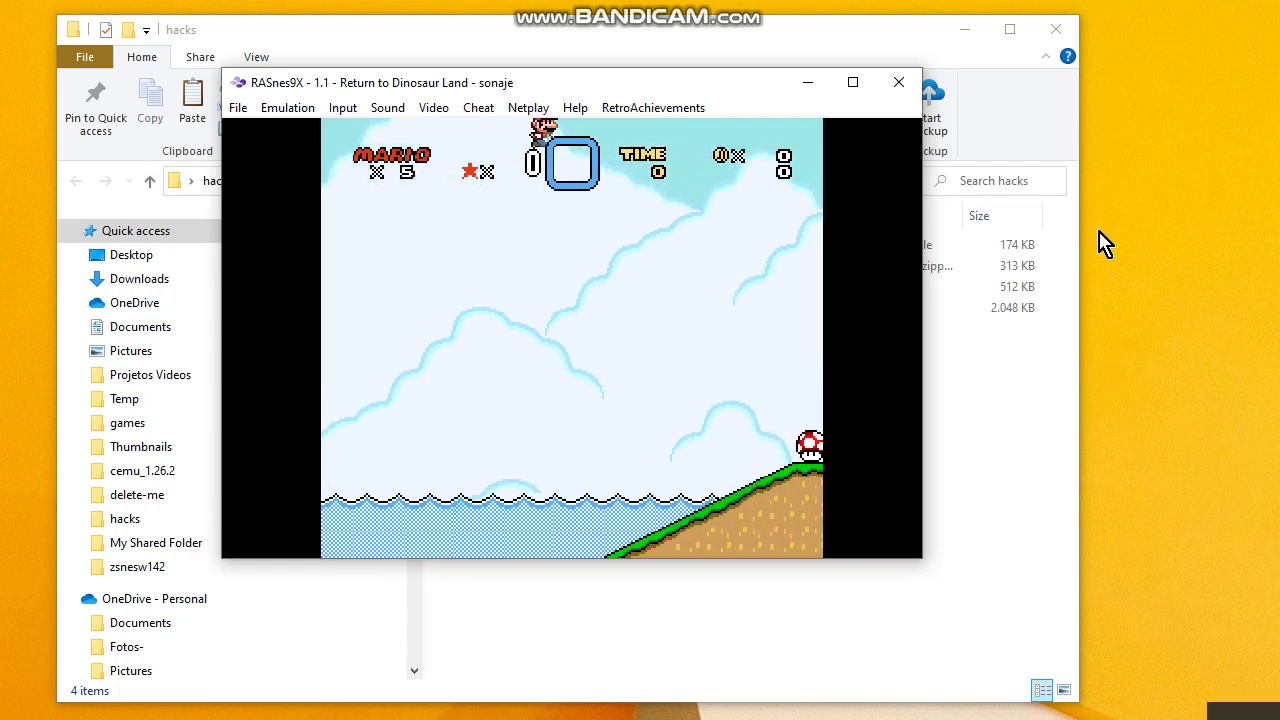
Play through the intro scene, dismiss its story message, and enter the first level above Yoshi's House on the map
key("Right")
key("Right")
key("c")
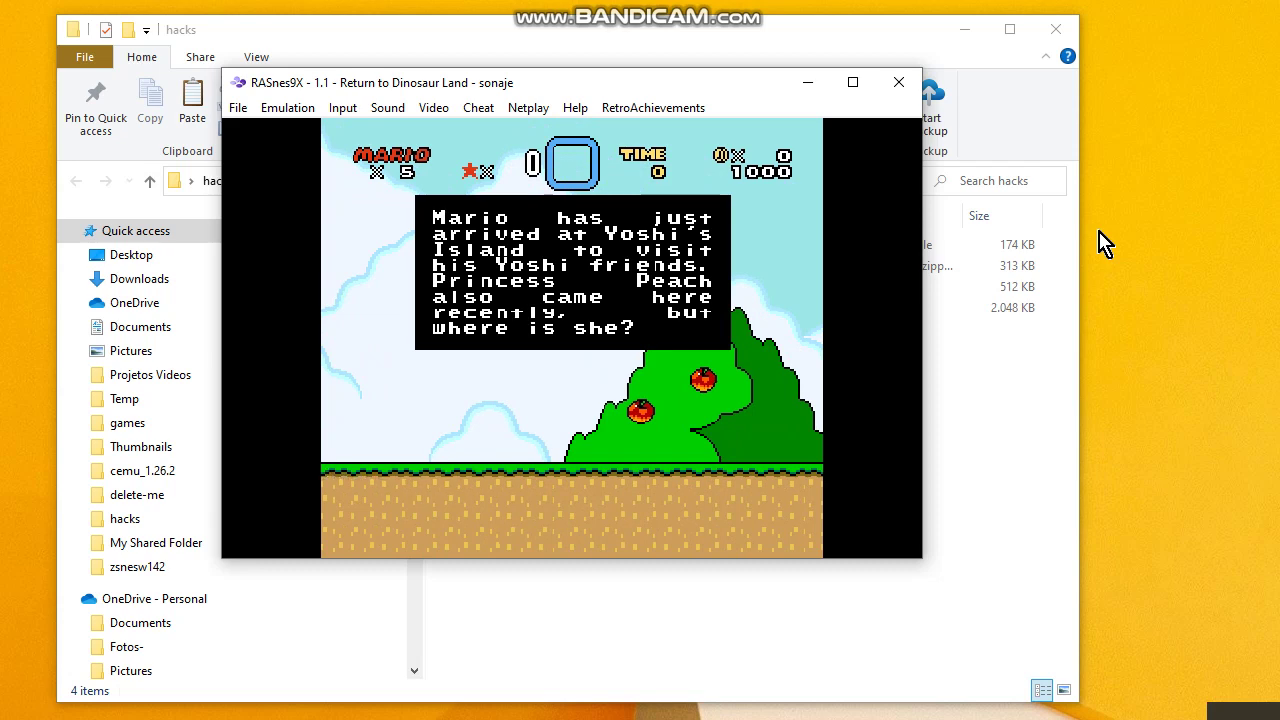
key("c")
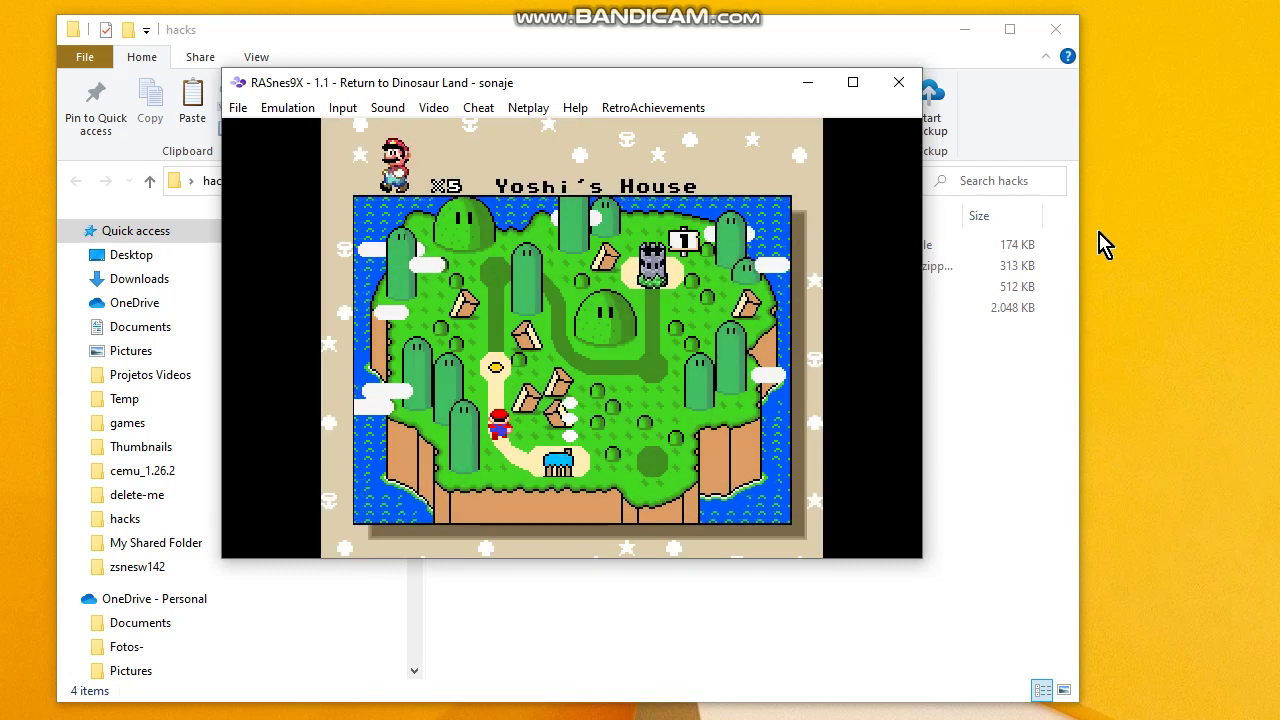
key("Up")
key("c")
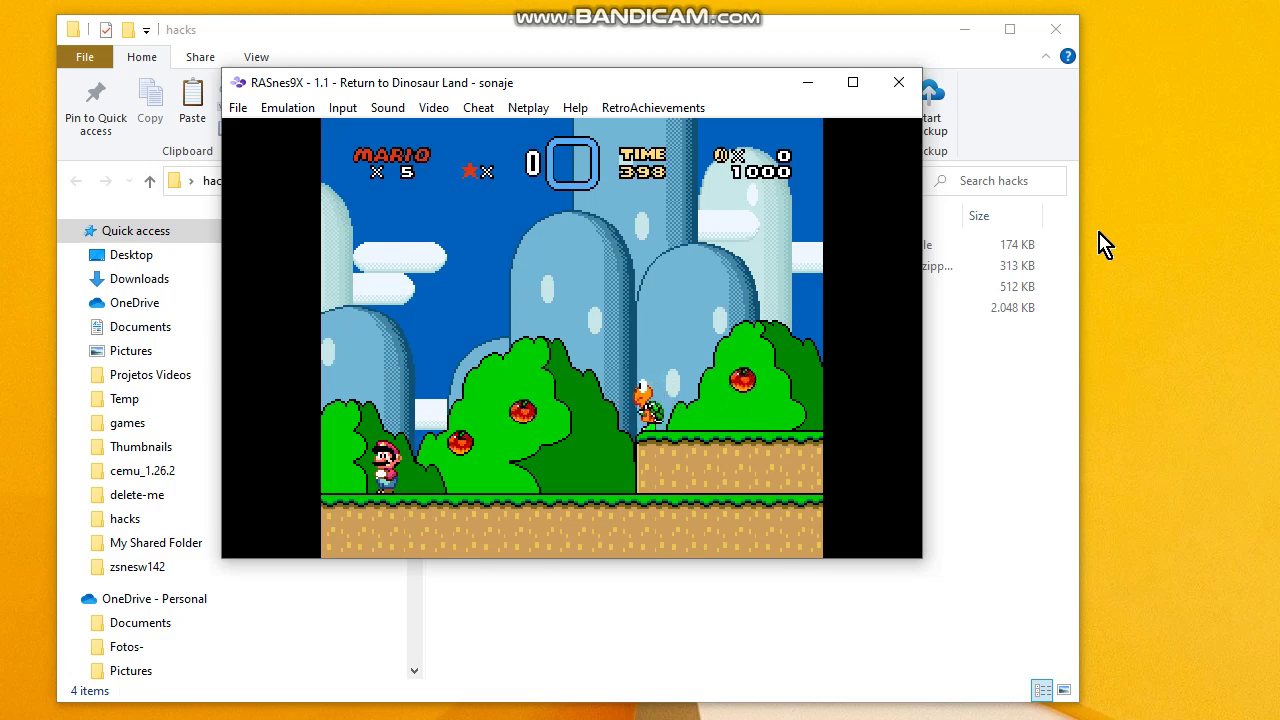
Run Mario across the opening ledges, jumping for the coins and carrying a green shell down to the lower ground
key("Right")
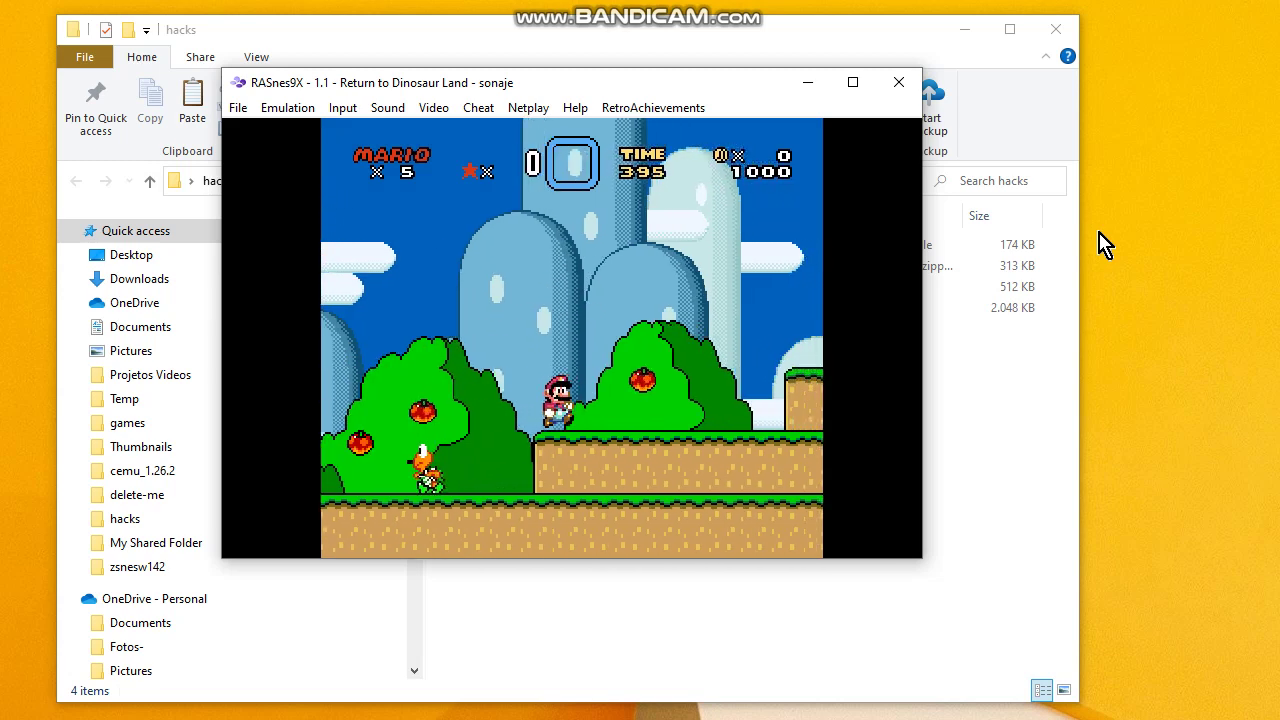
key("c")
key("Right")
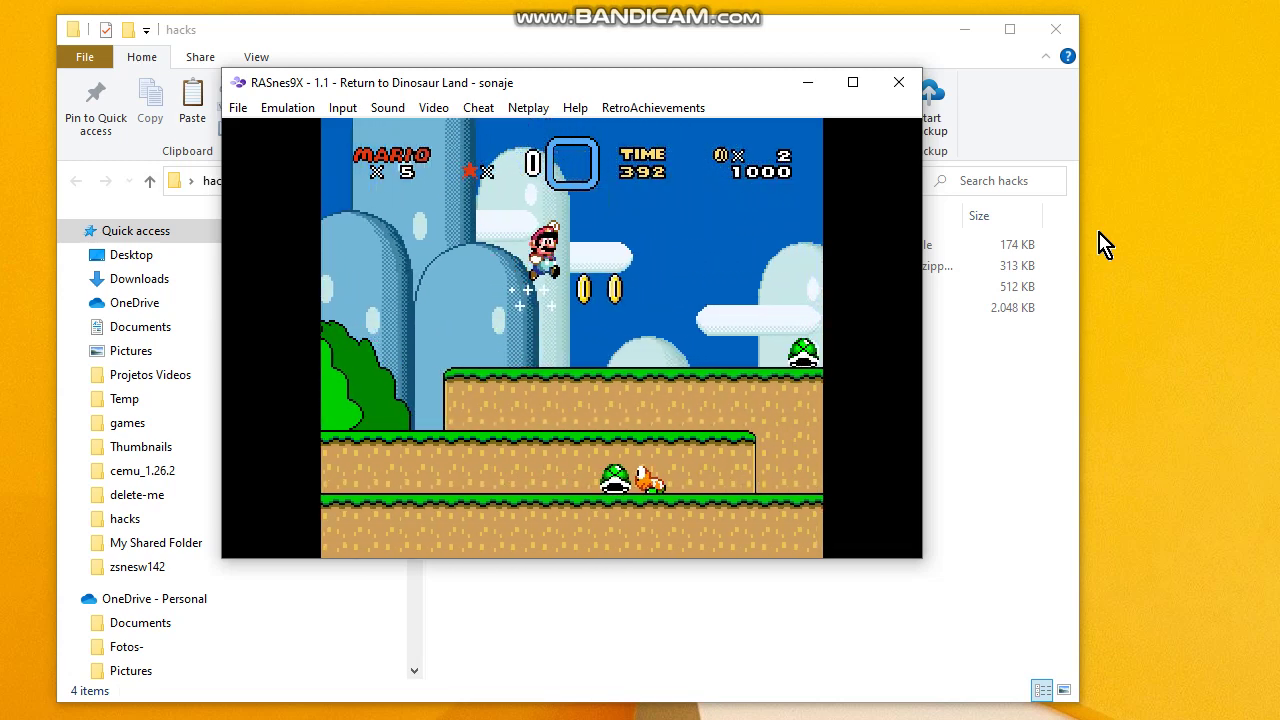
key("c")
key("Right")
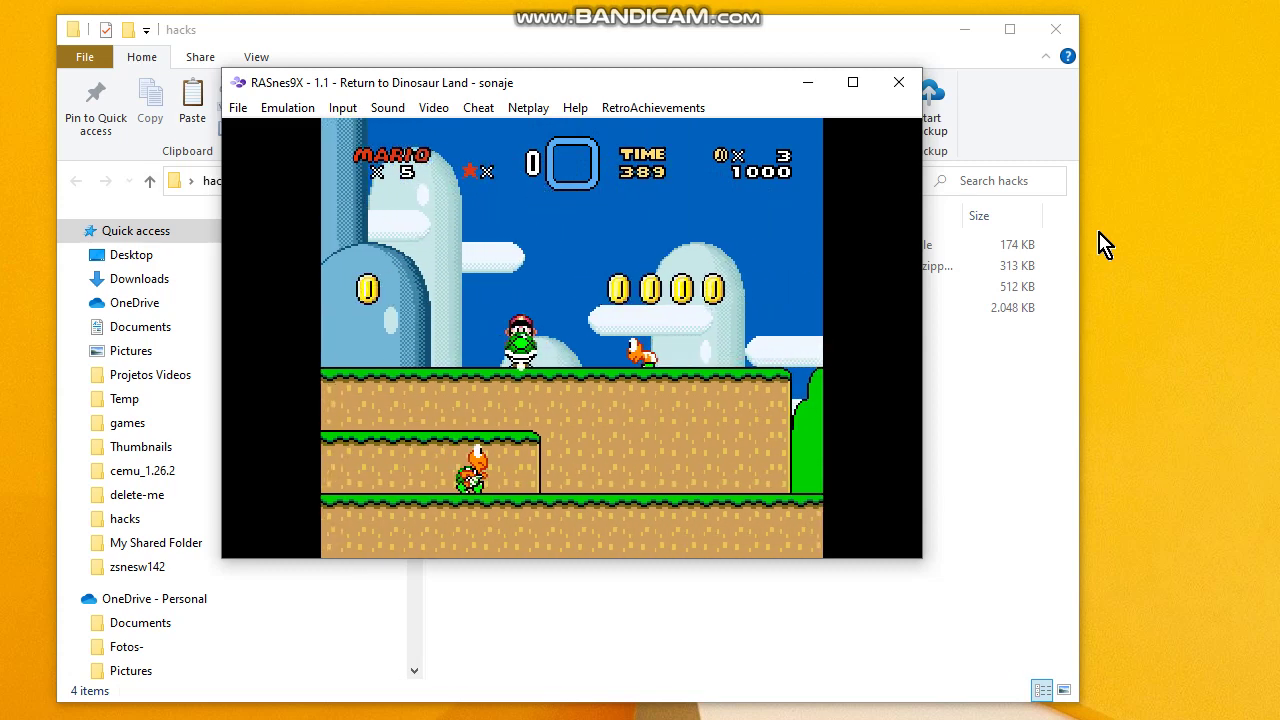
key("c")
key("Right")
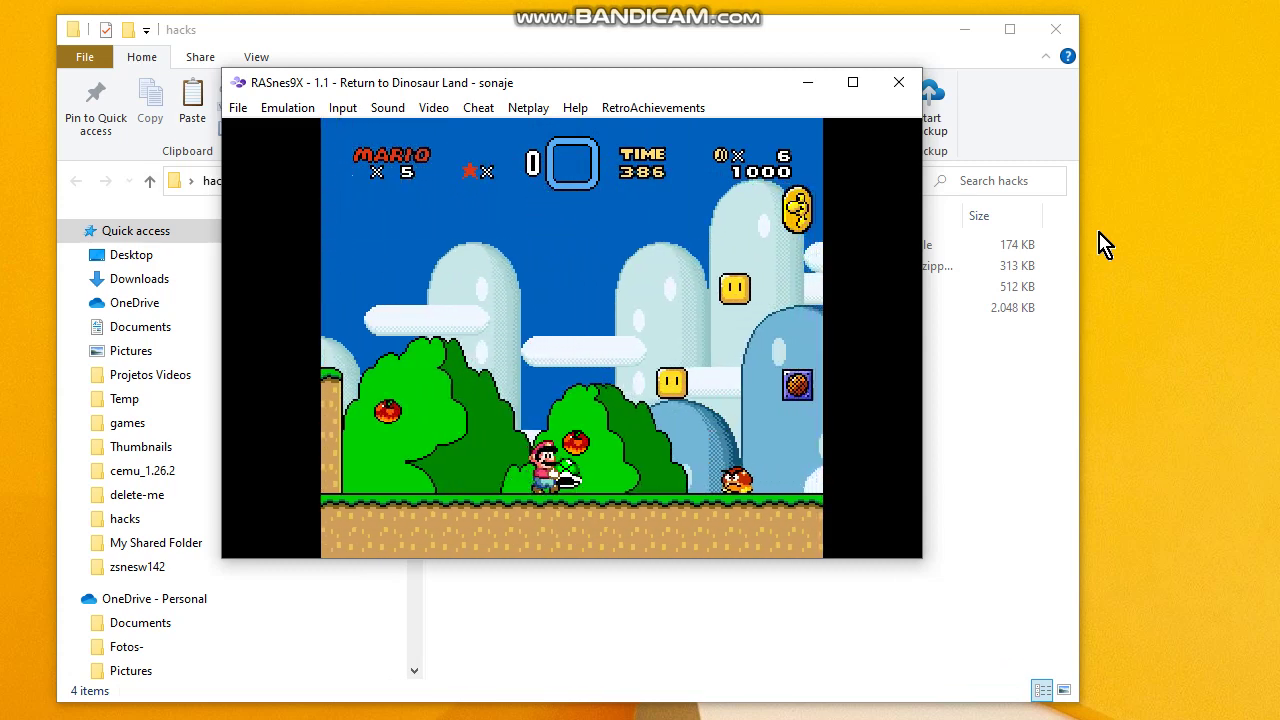
Advance Mario past the Goomba and the yellow blocks, and jump over the first two pipes
key("c")
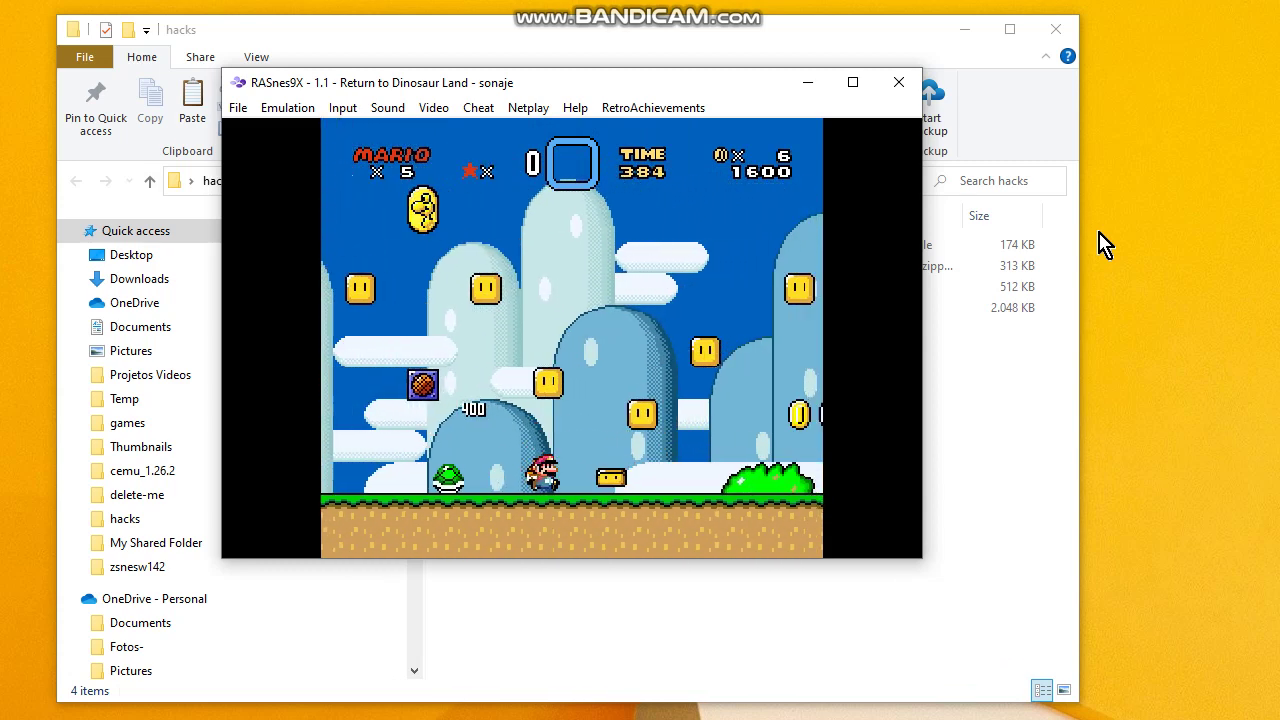
key("Right")
key("c")
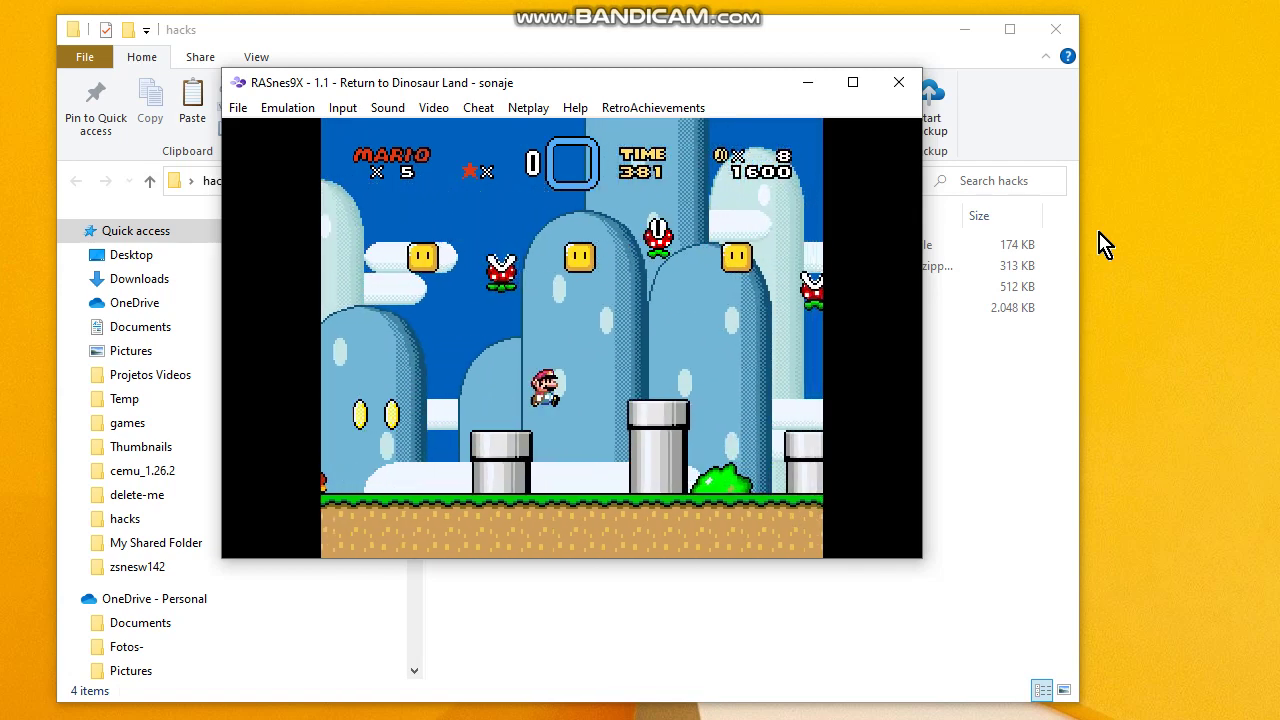
key("Right")
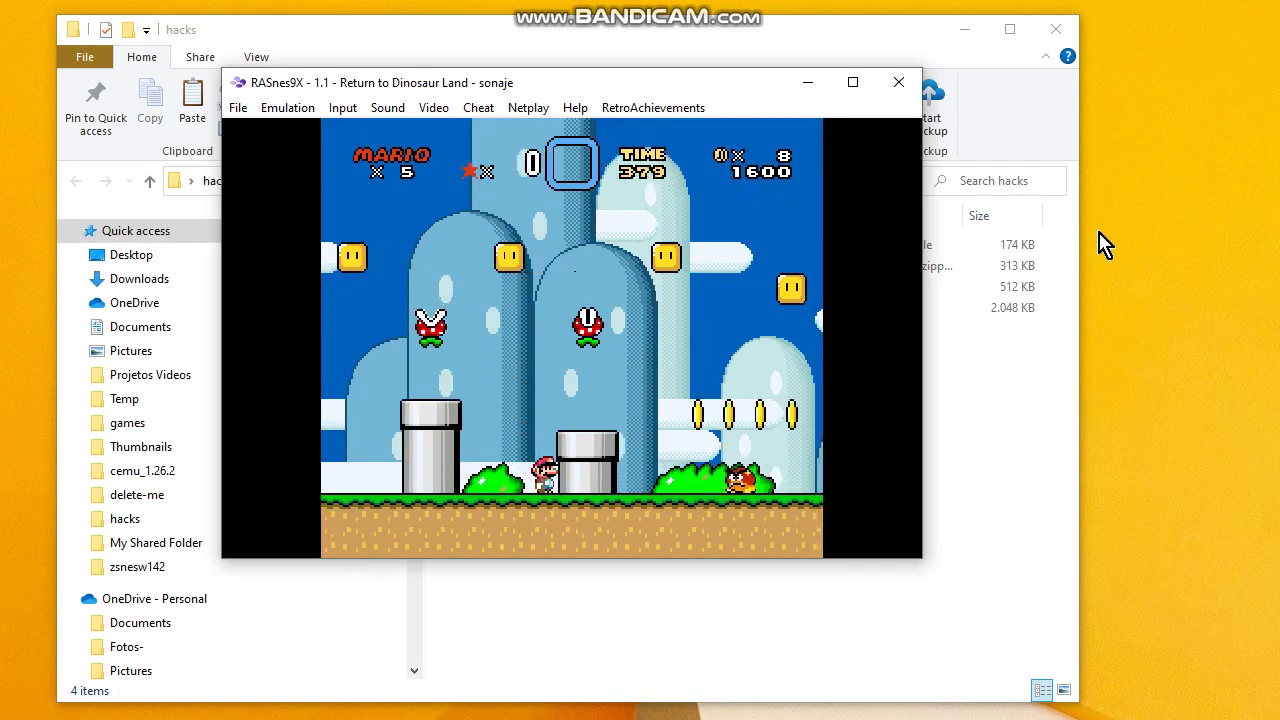